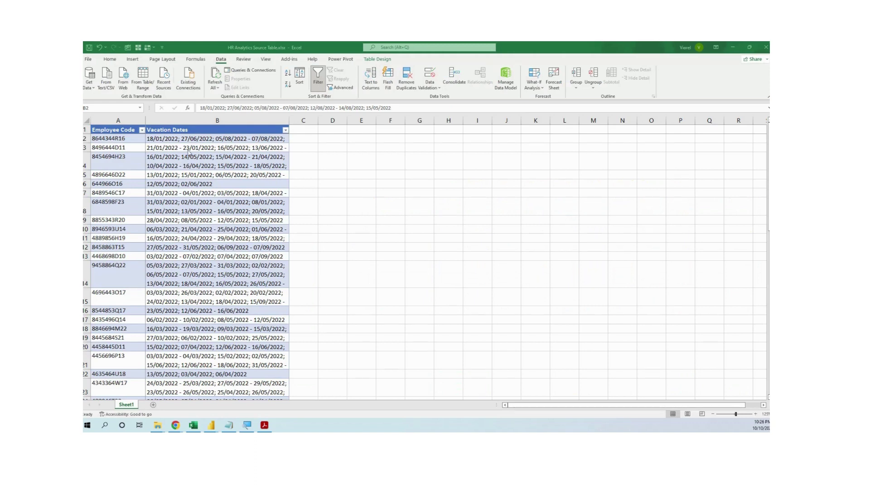
# - Inspect the first employee's code and vacation dates in Excel, then open the Get Data source list
pyautogui.click(133, 142)
pyautogui.click(165, 140)
pyautogui.click(333, 239)
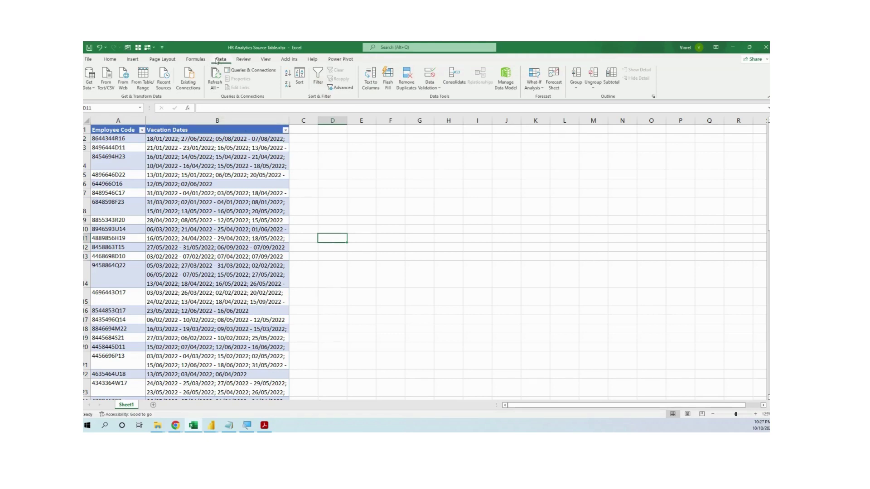
pyautogui.click(90, 89)
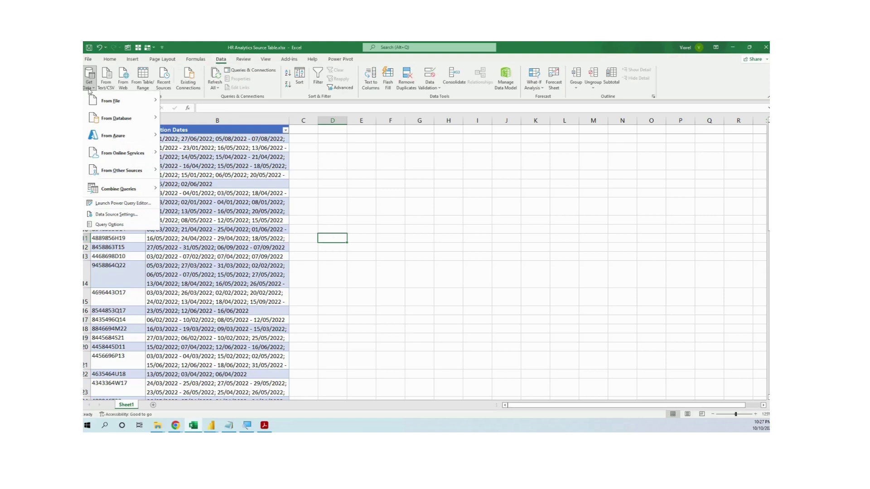
pyautogui.moveTo(122, 170)
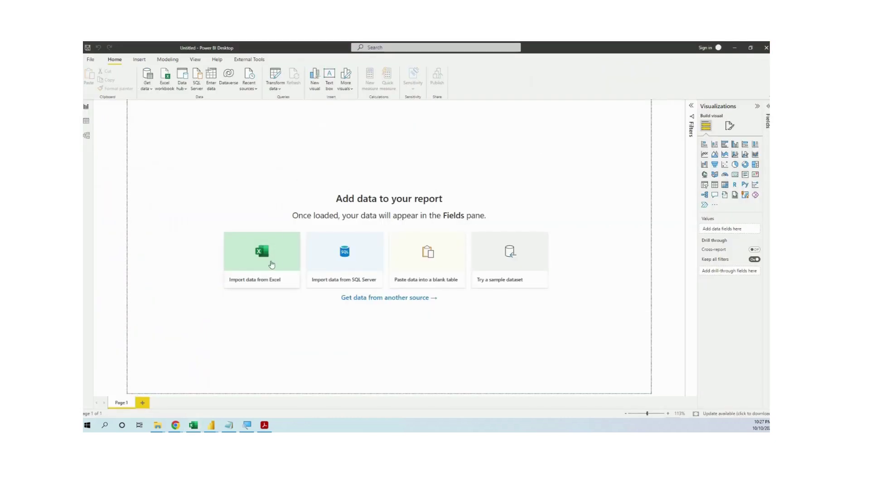
# - Load Source_Table from HR Analytics Source Table.xlsx into the query editor via Transform Data
pyautogui.click(260, 281)
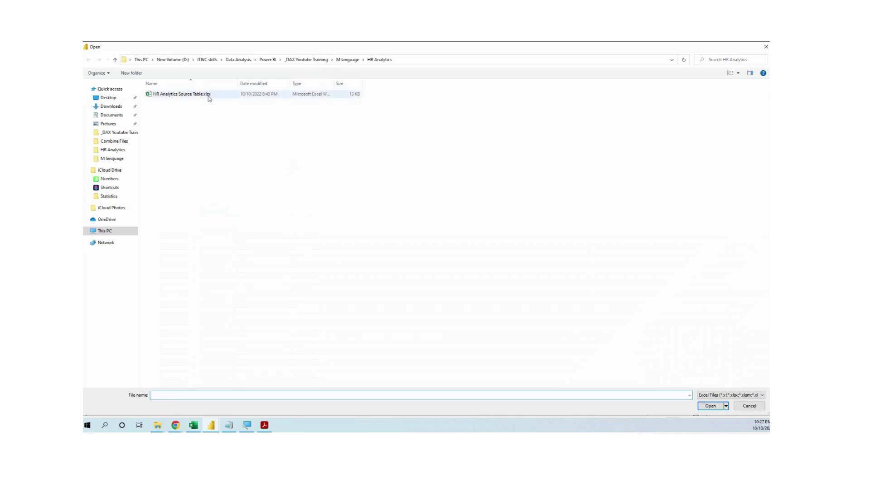
pyautogui.click(203, 94)
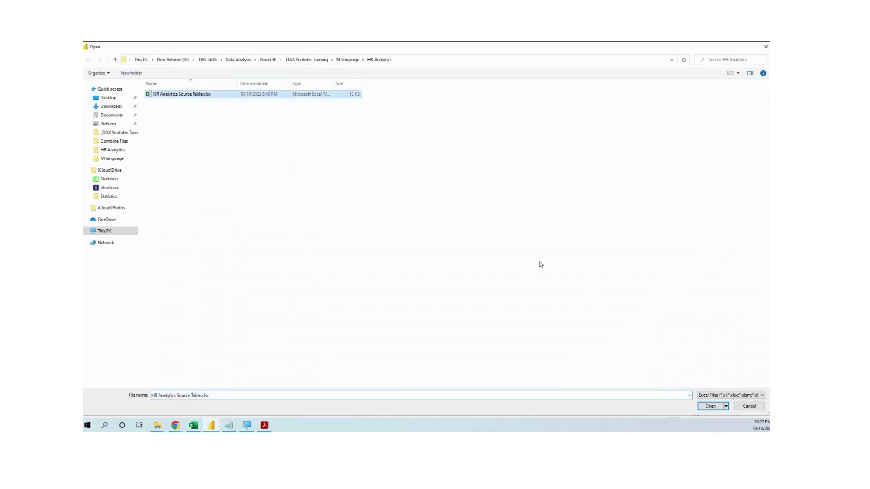
pyautogui.click(708, 404)
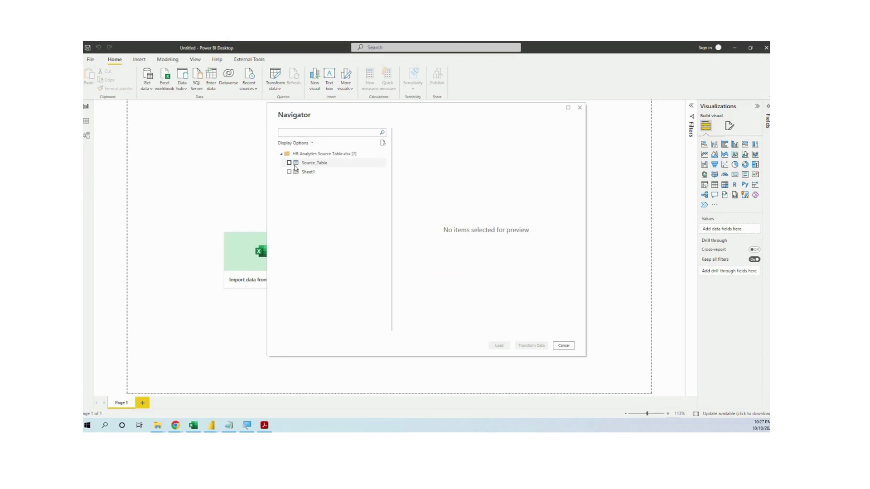
pyautogui.click(289, 163)
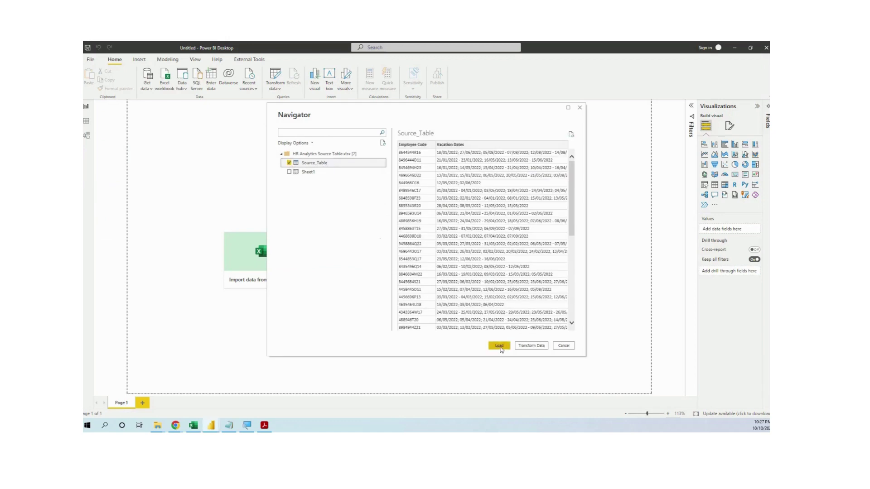
pyautogui.click(531, 345)
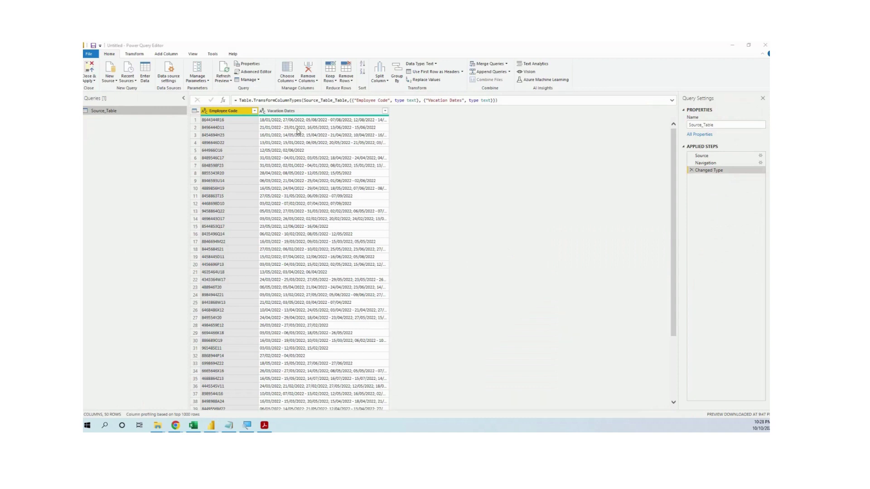
# - Split Vacation Dates by the custom delimiter ';' into rows instead of columns
pyautogui.click(311, 112)
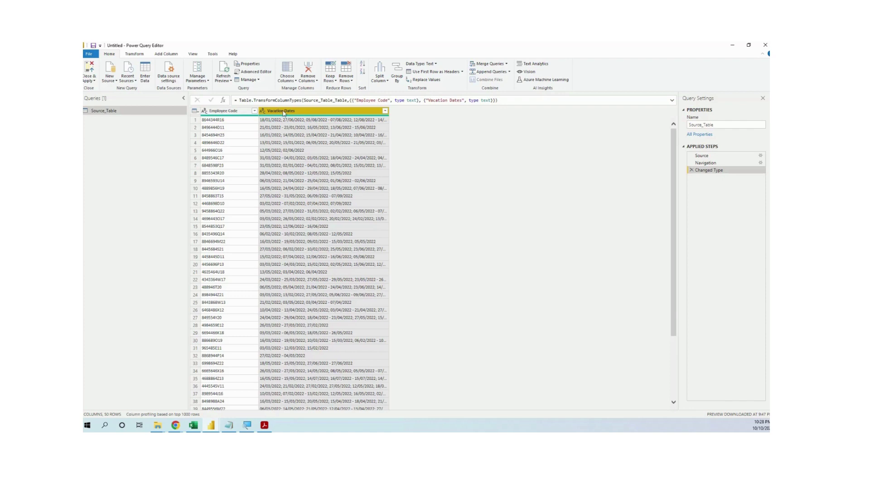
pyautogui.rightClick(329, 114)
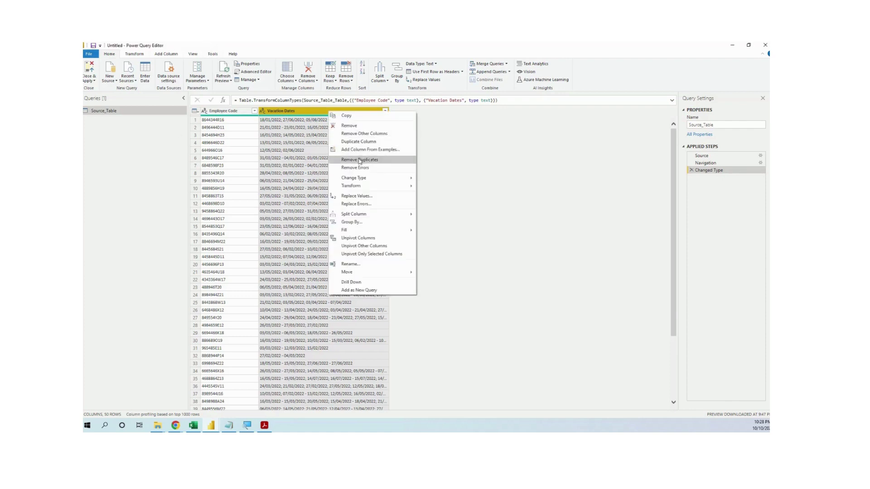
pyautogui.moveTo(368, 217)
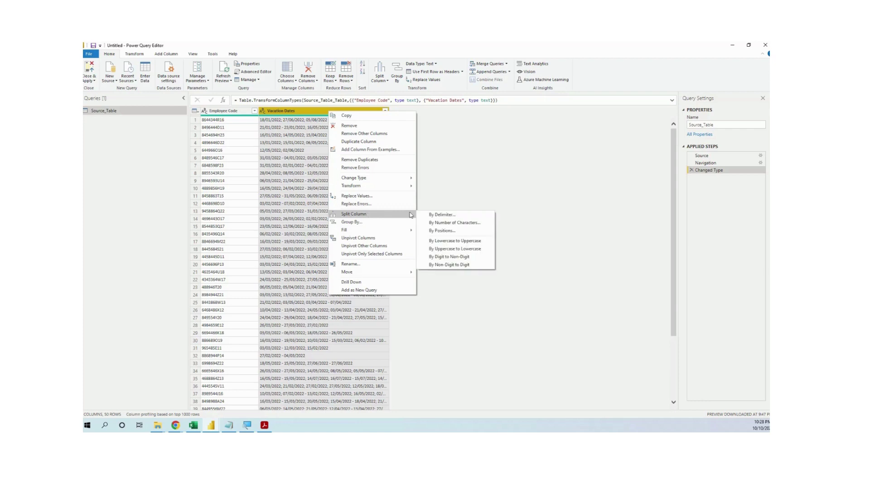
pyautogui.click(451, 217)
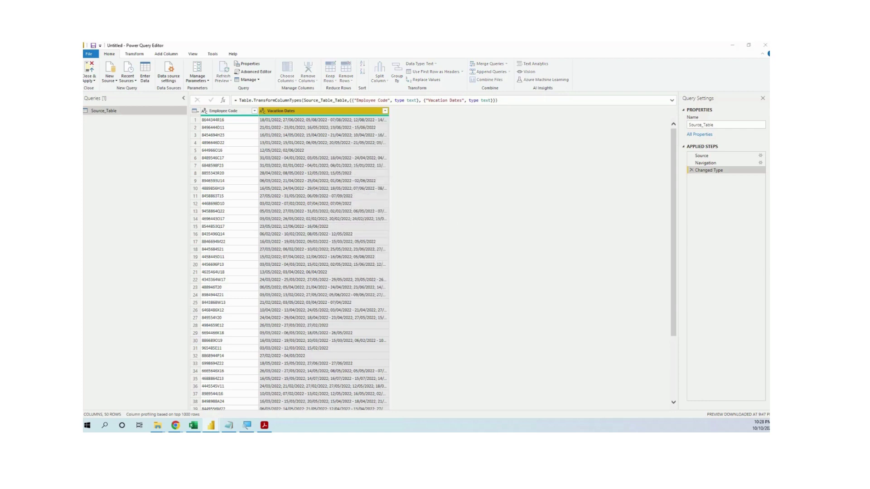
pyautogui.click(325, 198)
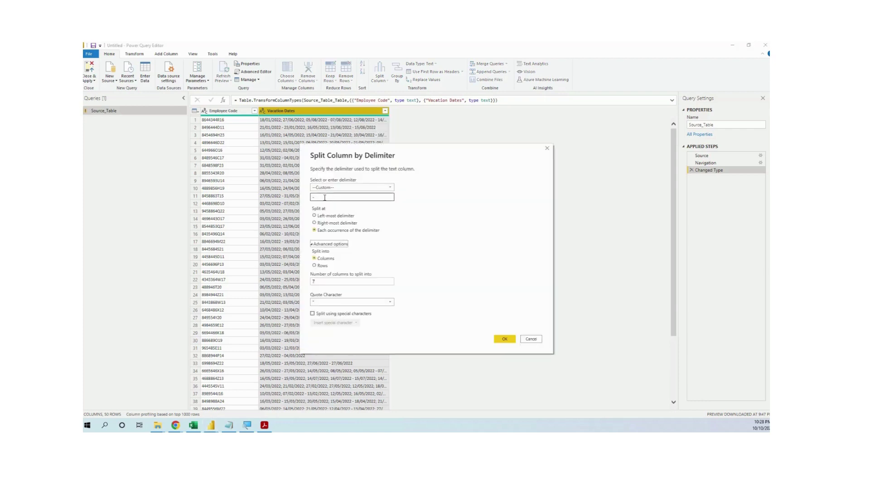
pyautogui.press('BackSpace')
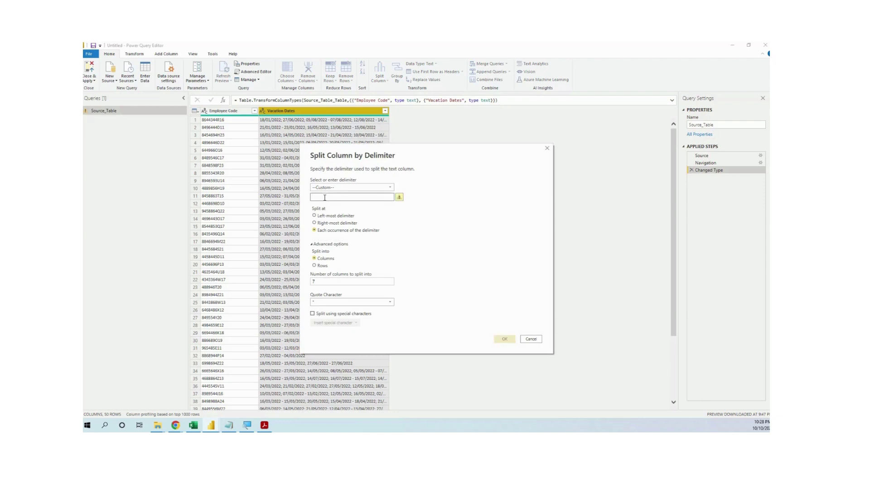
pyautogui.write(';')
pyautogui.click(315, 266)
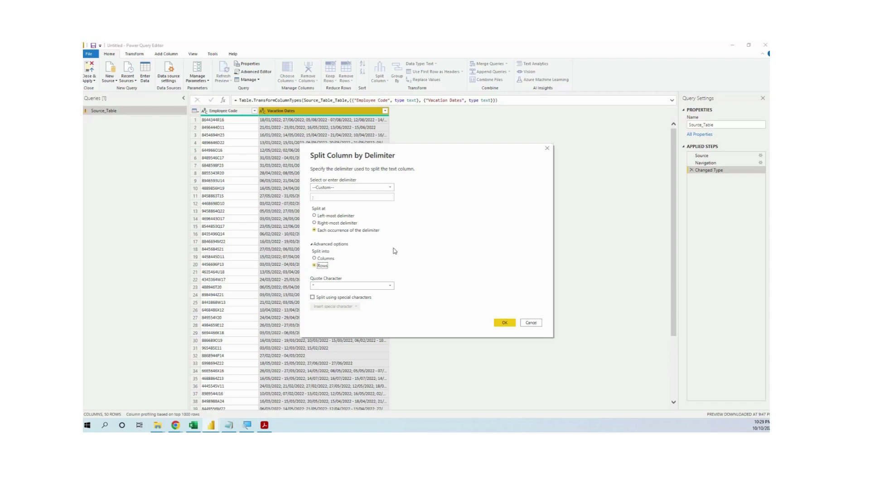
pyautogui.click(504, 322)
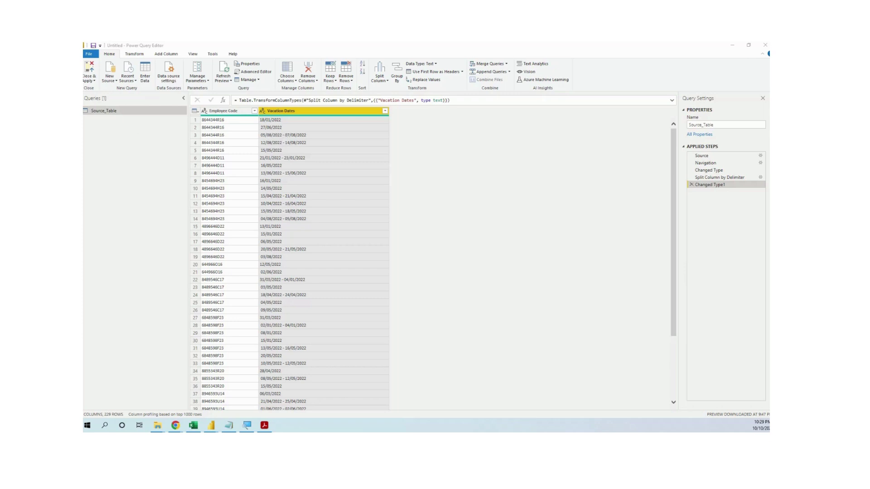
# - Split Vacation Dates at '-' into Vacation Dates.1 and Vacation Dates.2, then select both columns
pyautogui.rightClick(359, 111)
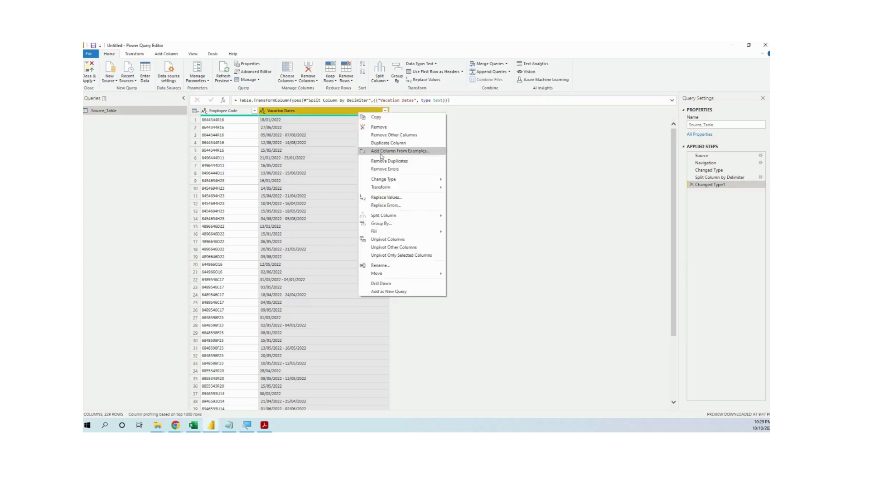
pyautogui.moveTo(401, 216)
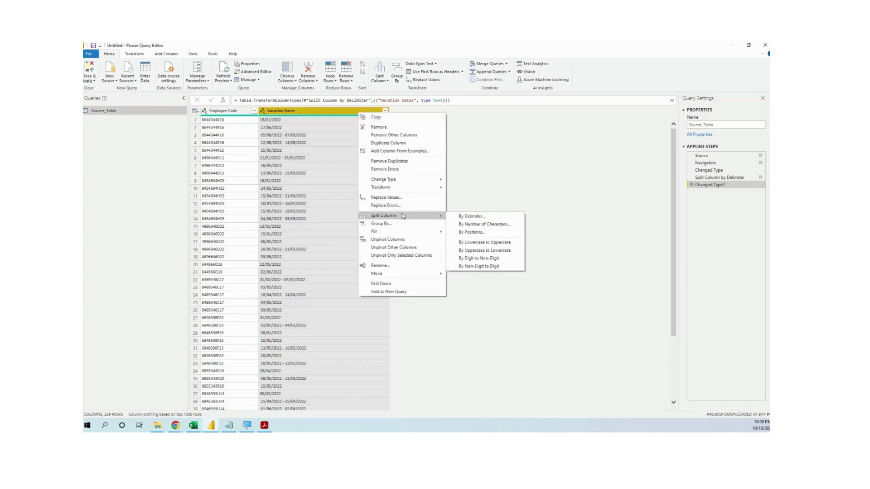
pyautogui.click(467, 219)
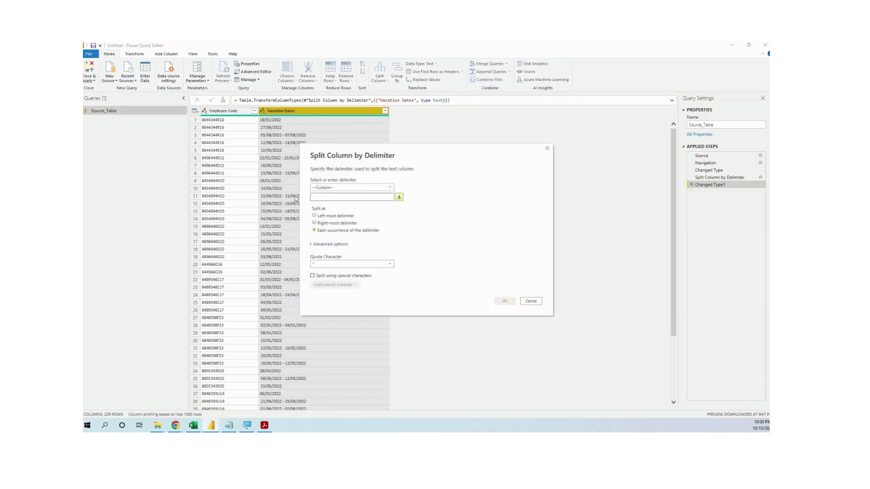
pyautogui.write('-')
pyautogui.click(500, 300)
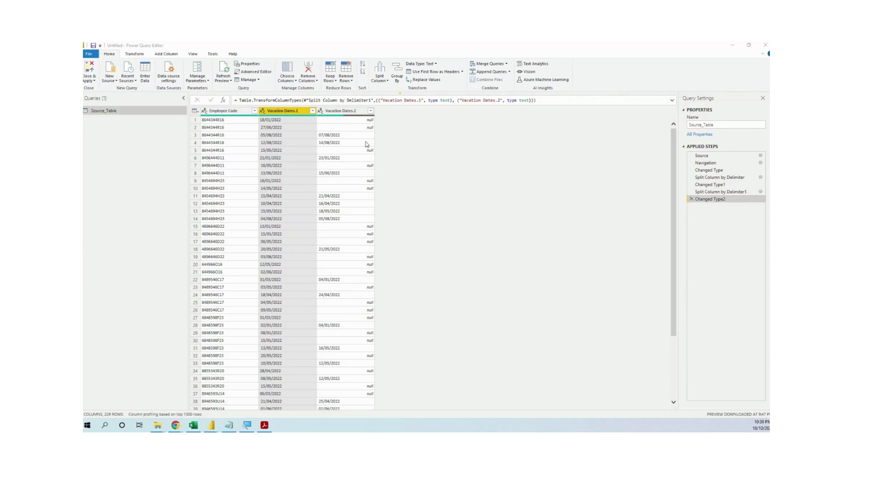
pyautogui.click(340, 111)
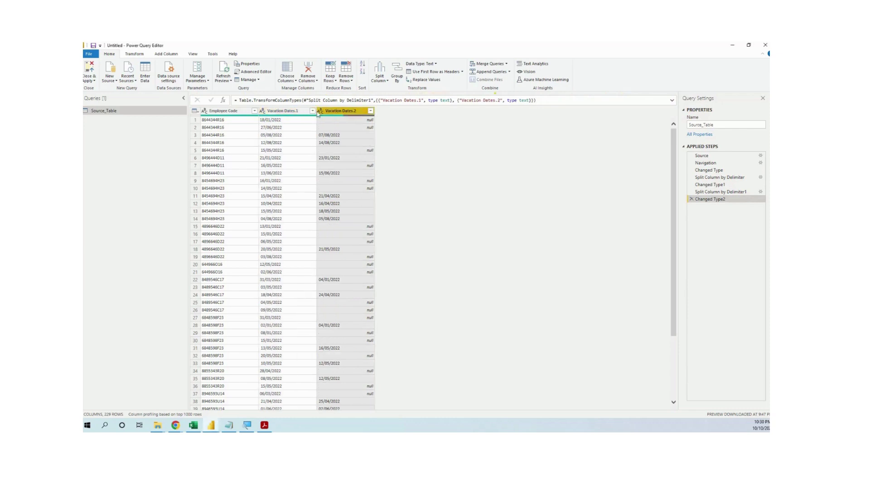
pyautogui.keyDown('ctrl'); pyautogui.click(295, 113); pyautogui.keyUp('ctrl')
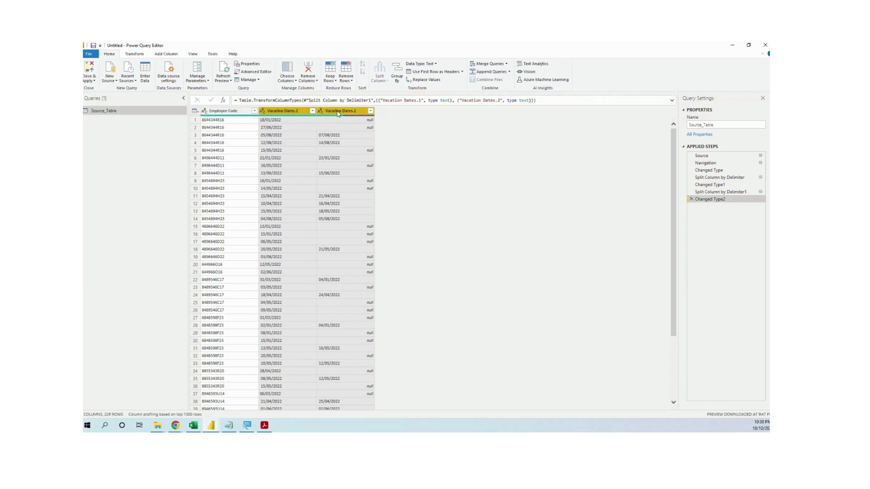
# - Change Vacation Dates.1 and Vacation Dates.2 to Date type using the English (United Kingdom) locale
pyautogui.rightClick(338, 114)
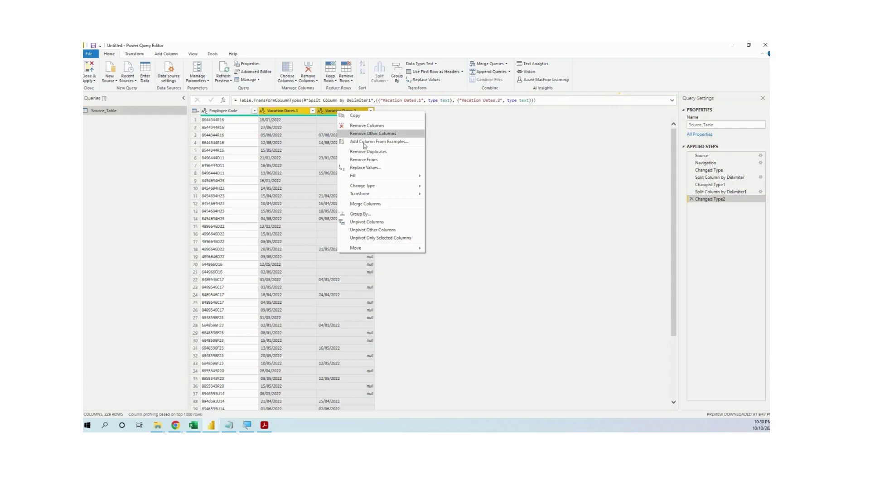
pyautogui.moveTo(392, 190)
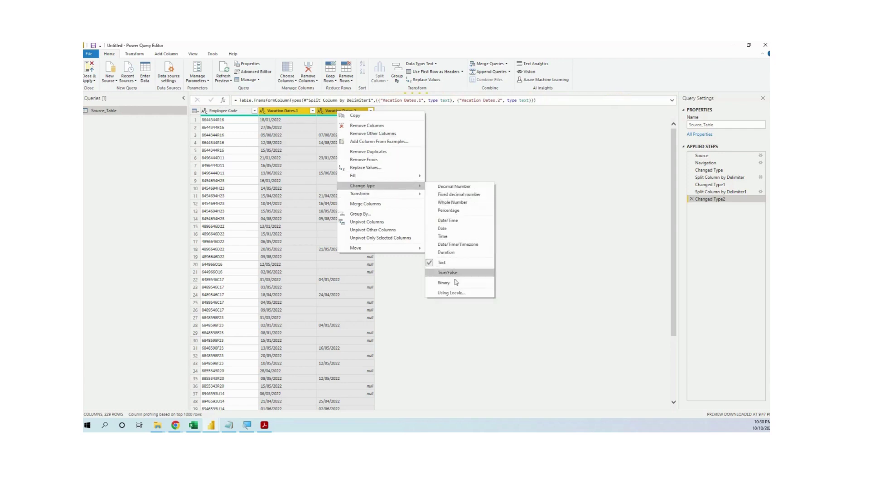
pyautogui.click(460, 293)
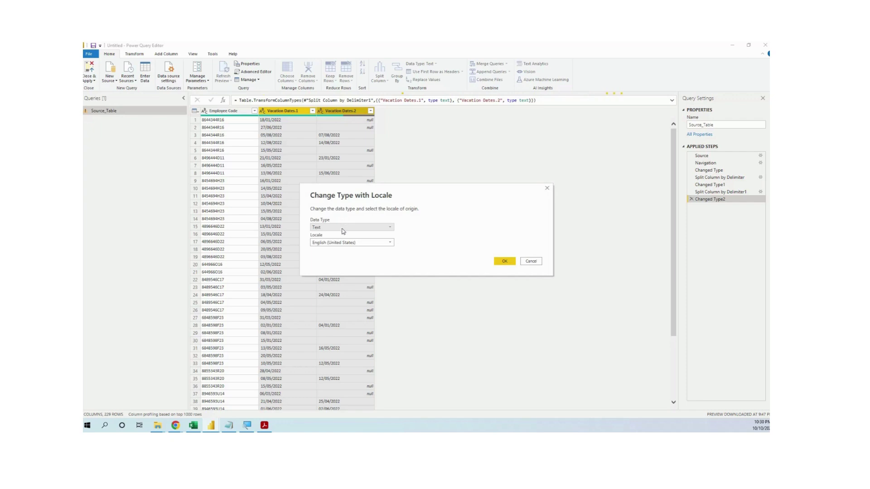
pyautogui.click(329, 228)
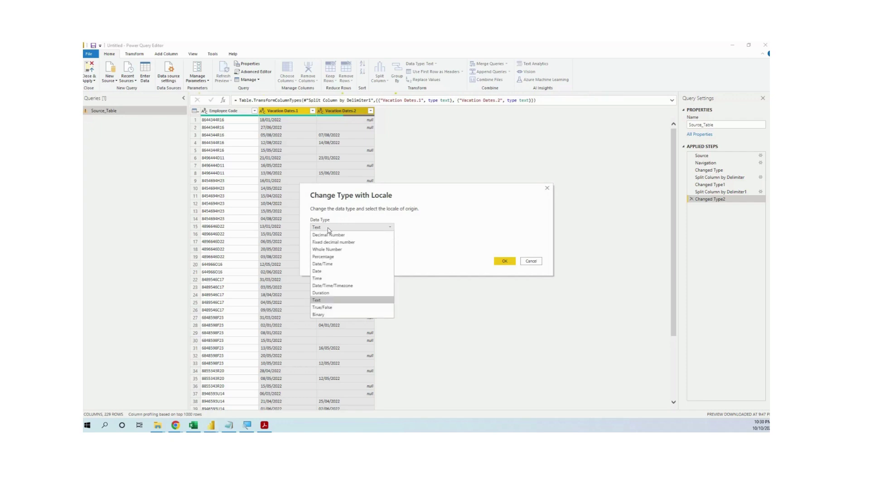
pyautogui.click(330, 271)
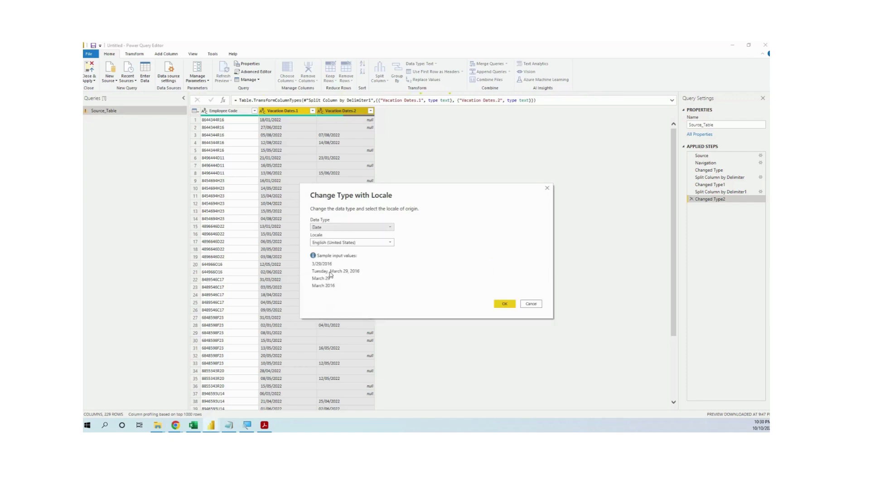
pyautogui.click(343, 244)
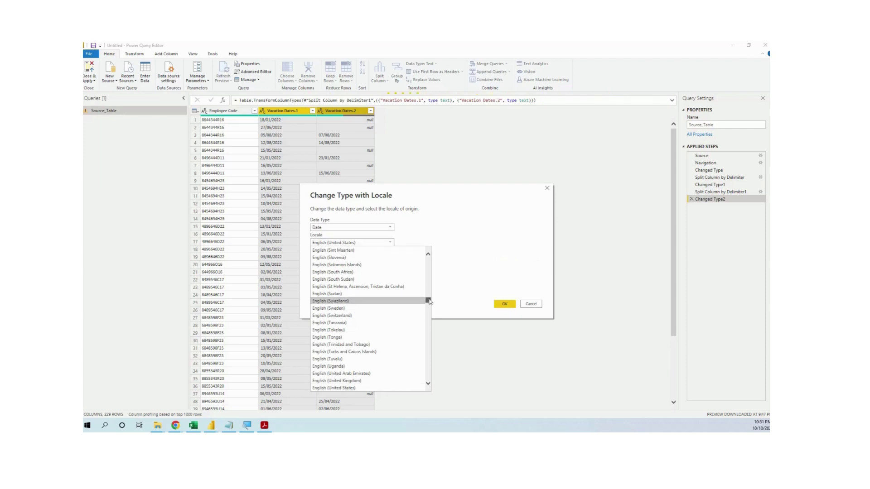
pyautogui.click(376, 381)
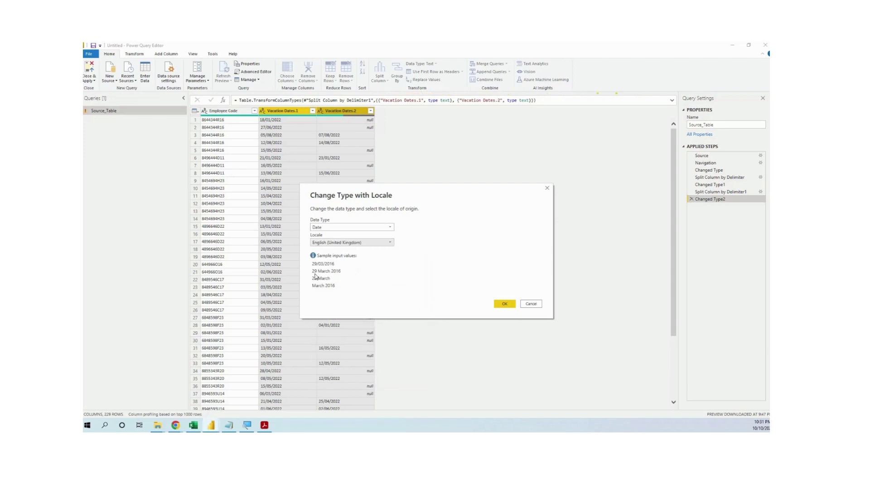
pyautogui.click(504, 305)
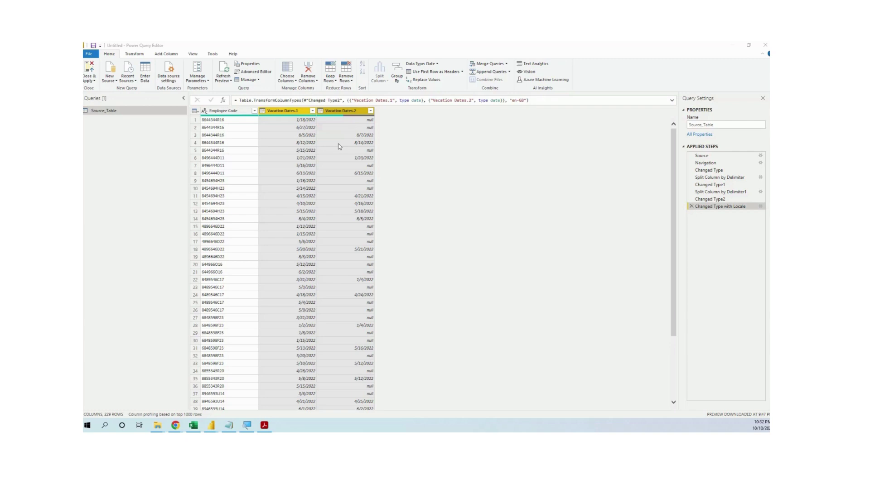
# - Add a custom column named Date List, beginning its formula with the condition [Vacation Dates.2] <> null
pyautogui.click(171, 54)
pyautogui.click(117, 71)
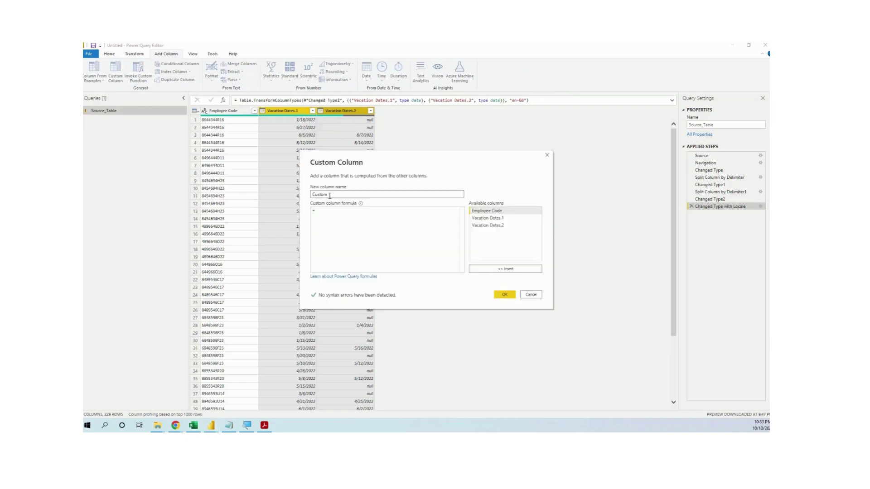
pyautogui.write('Date List')
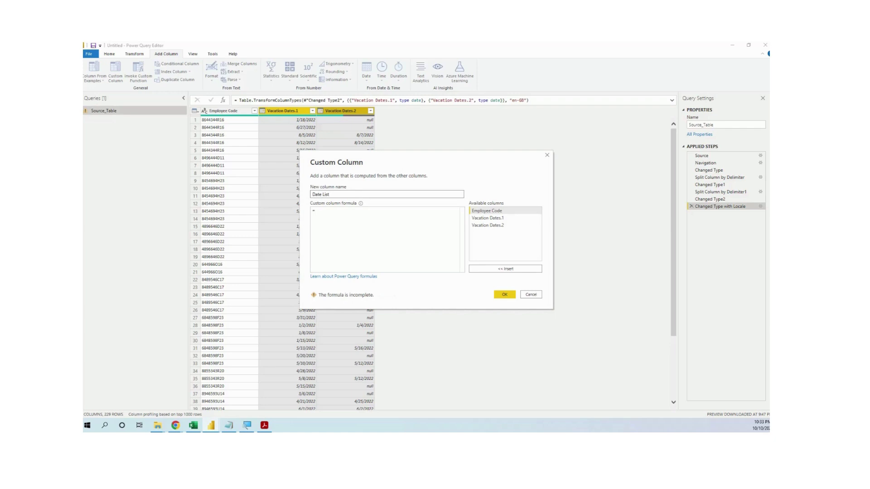
pyautogui.click(412, 196)
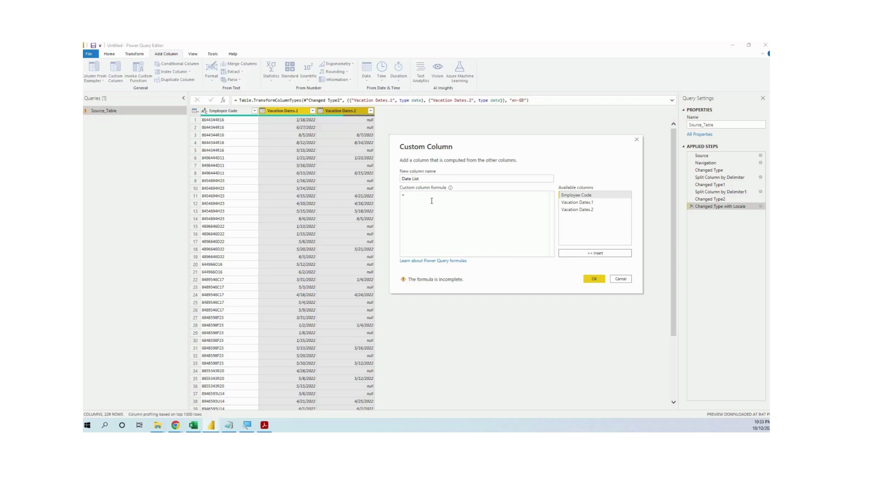
pyautogui.write('{')
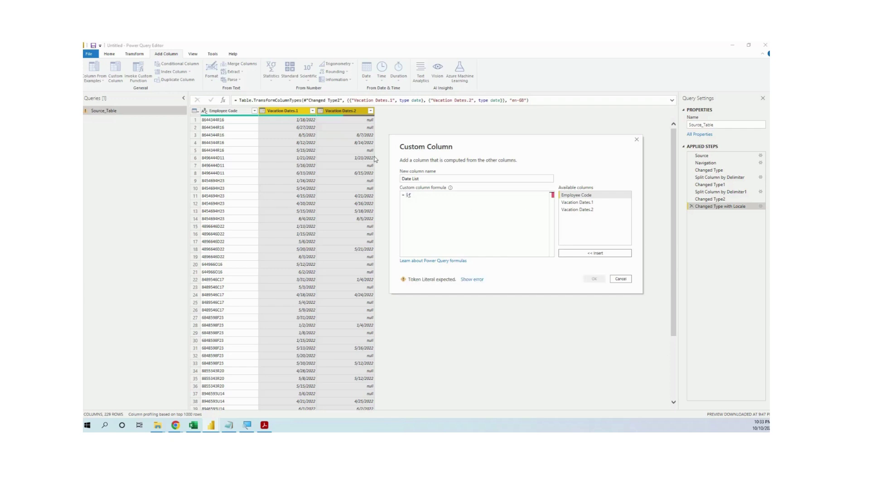
pyautogui.click(571, 211)
pyautogui.doubleClick(571, 211)
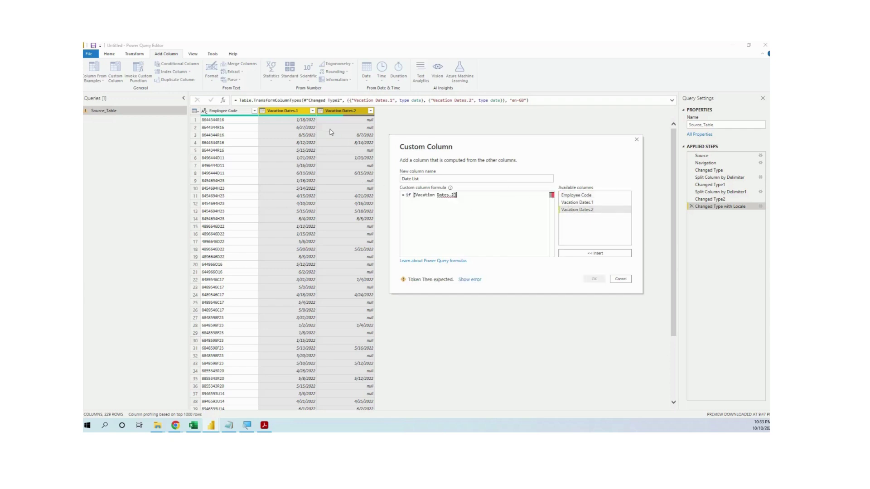
pyautogui.write('= null')
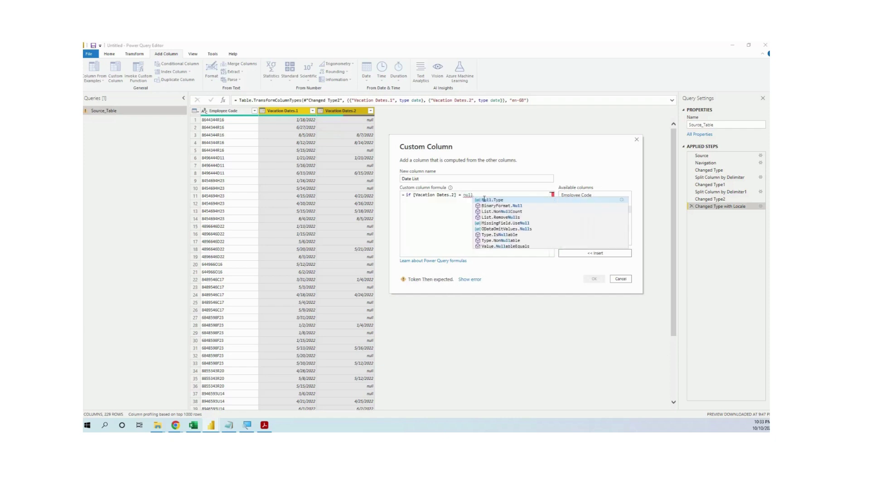
pyautogui.click(462, 196)
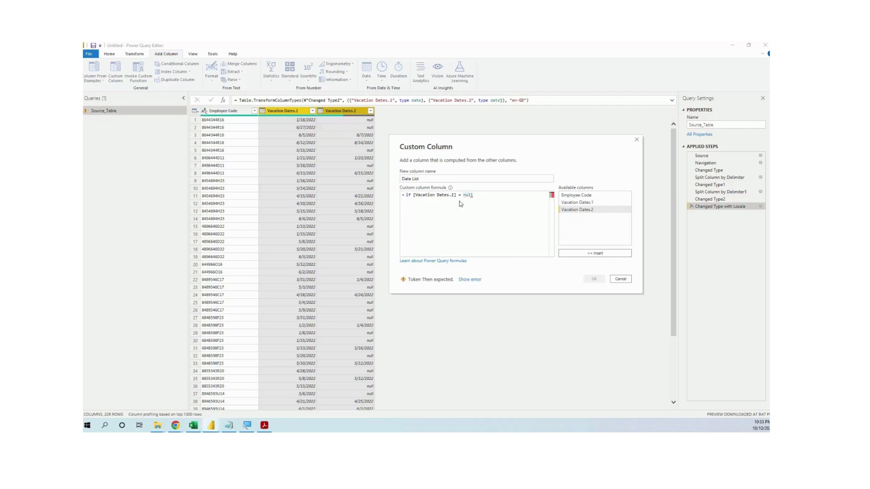
pyautogui.press('BackSpace')
pyautogui.press('BackSpace')
pyautogui.write('<')
# - Complete the formula with the pasted day-number list then else null, and confirm
pyautogui.click(480, 195)
pyautogui.write('then')
pyautogui.hotkey('ctrl', 'v')
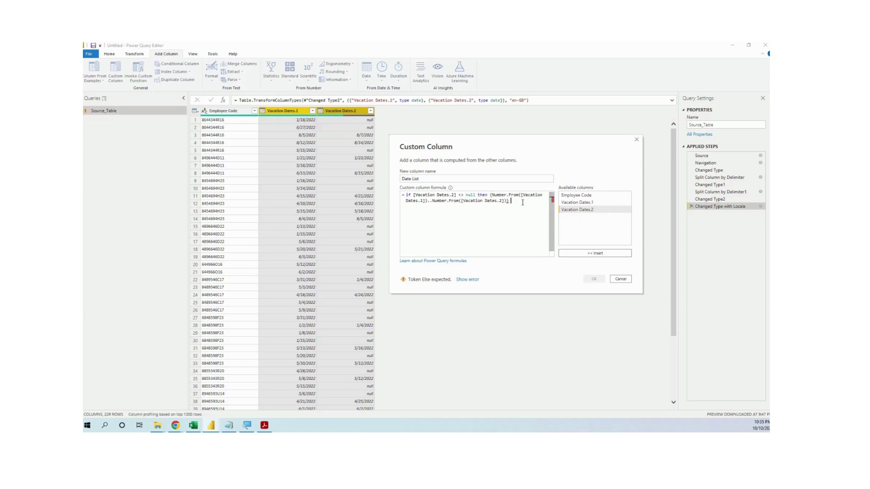
pyautogui.write('els null')
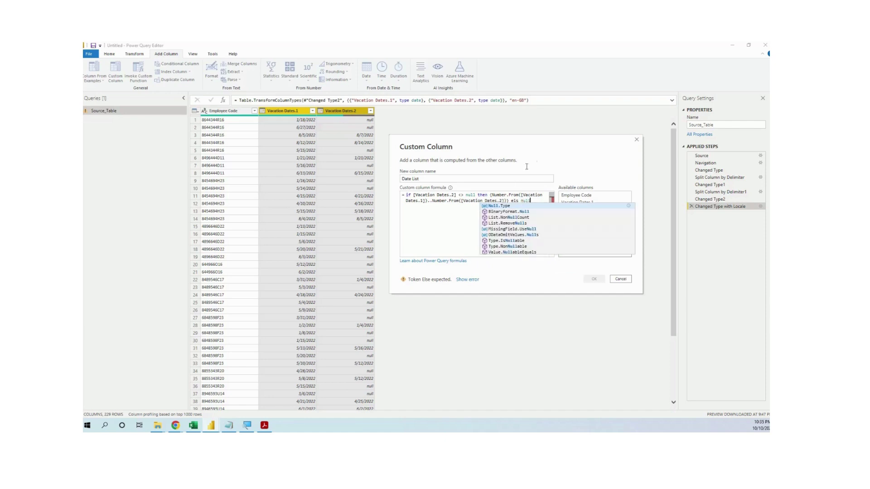
pyautogui.click(519, 200)
pyautogui.write('e')
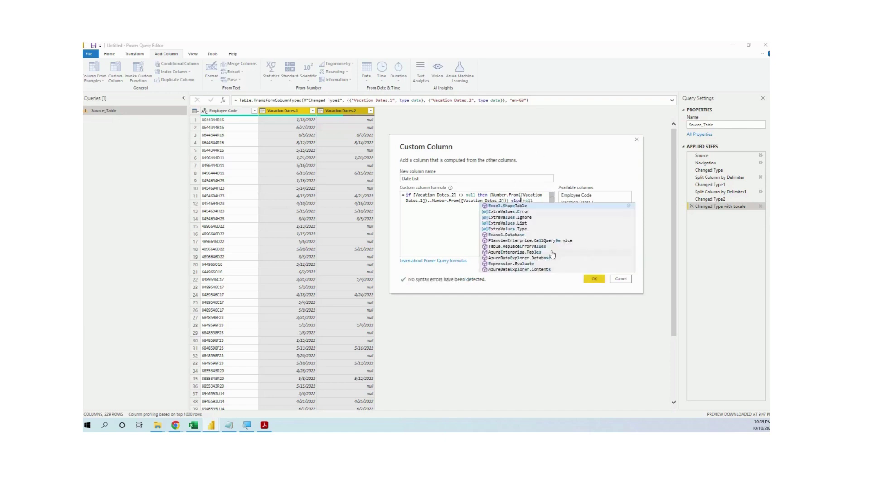
pyautogui.click(594, 279)
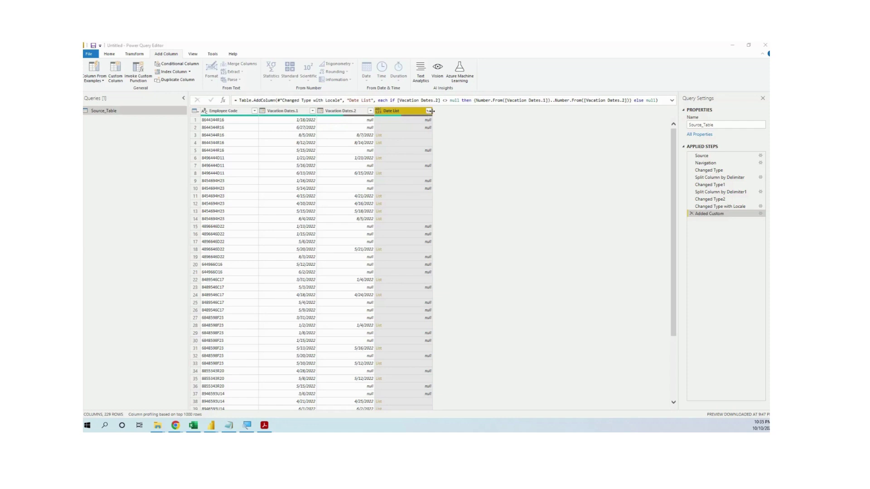
# - Expand Date List to new rows so each day number gets its own row
pyautogui.click(428, 111)
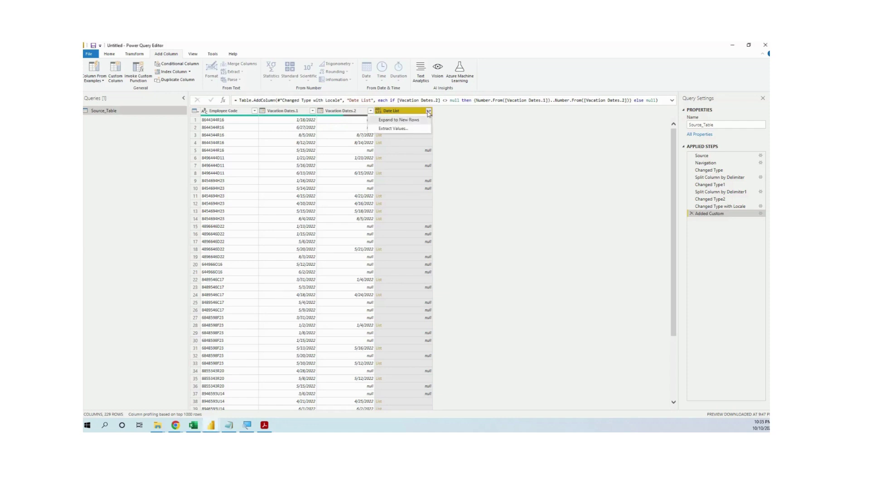
pyautogui.click(413, 122)
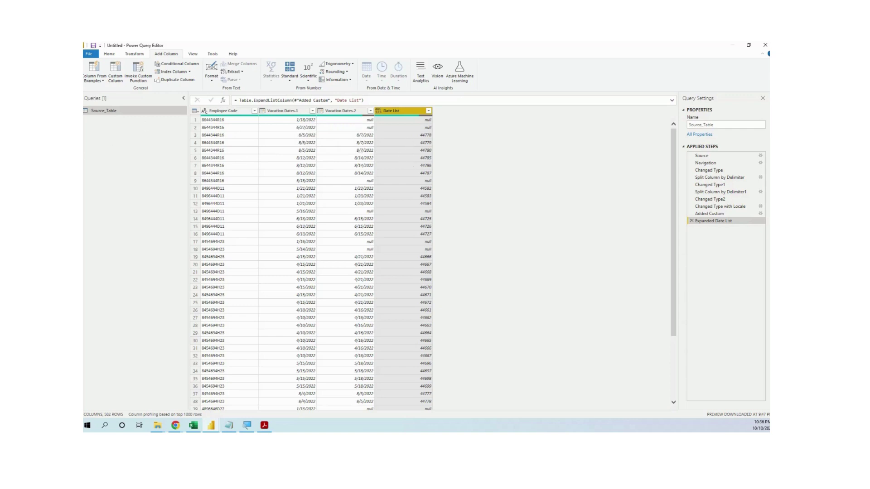
pyautogui.click(211, 425)
# - Add a custom column: if [Date List]=null then [Vacation Dates.1] else [Date List]
pyautogui.click(119, 70)
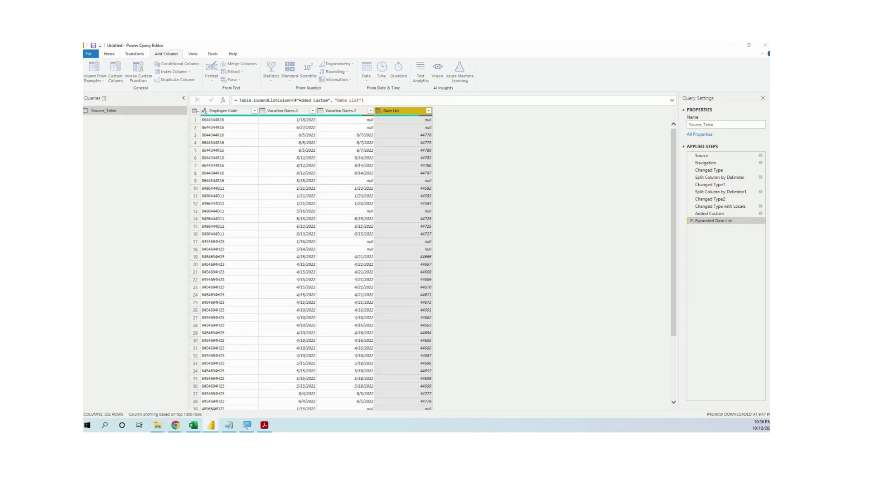
pyautogui.write('if[Date List]=null then  [Vacation Dates.1] else [Date List]')
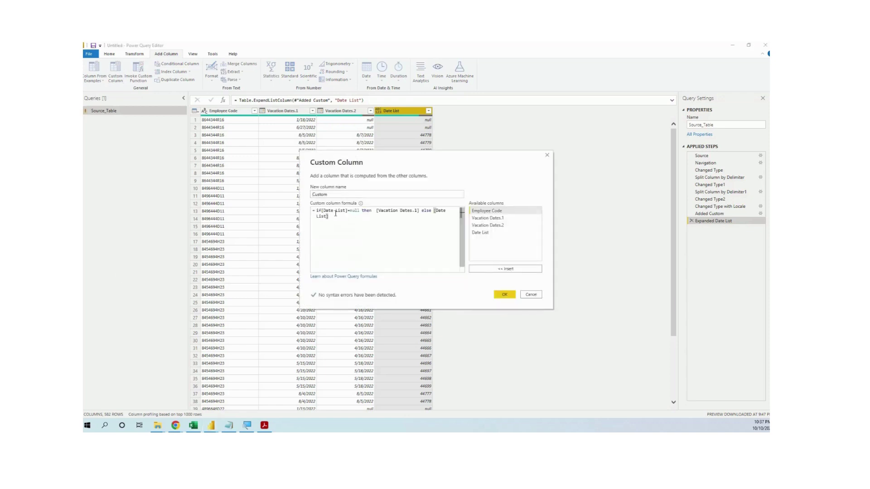
pyautogui.click(349, 211)
pyautogui.write('=')
pyautogui.click(506, 297)
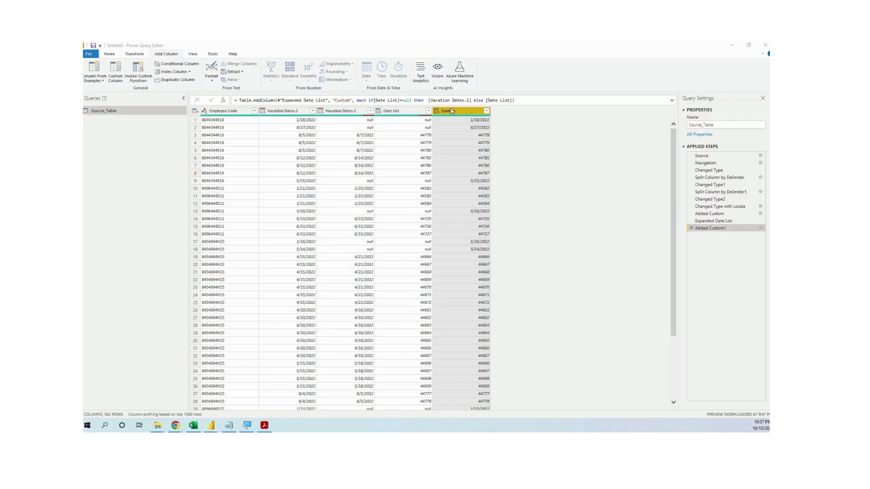
# - Rename the new custom column to Dates
pyautogui.doubleClick(451, 111)
pyautogui.write('Dates')
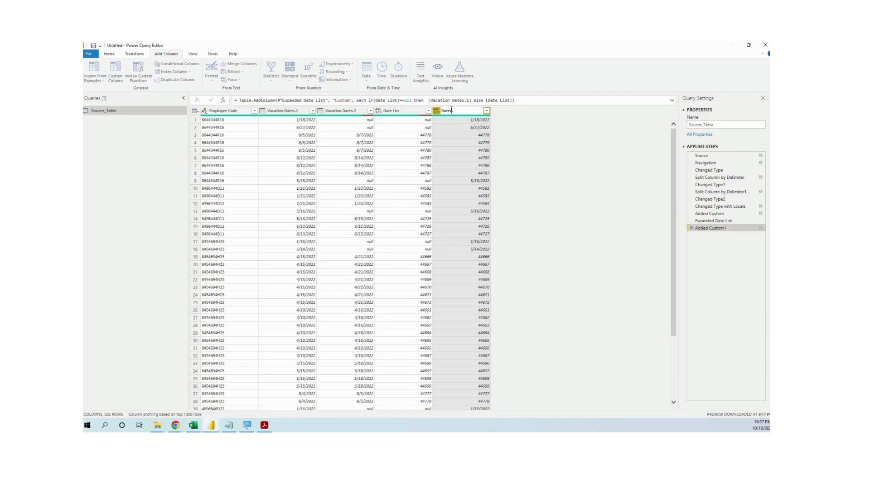
pyautogui.press('Return')
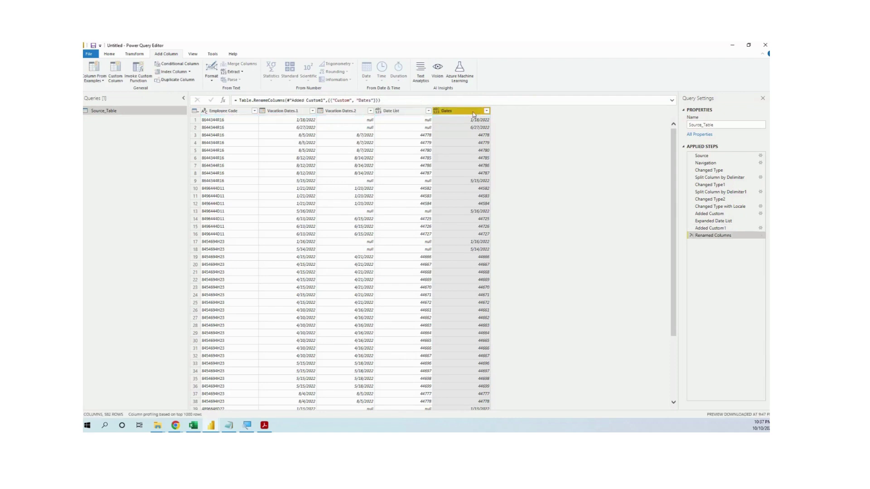
# - Change the Dates column to Date type using the English (United Kingdom) locale
pyautogui.rightClick(462, 112)
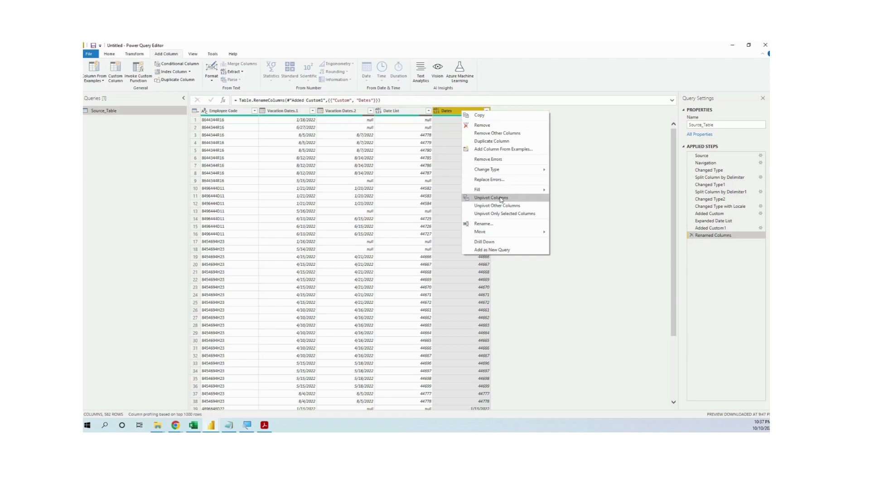
pyautogui.moveTo(500, 170)
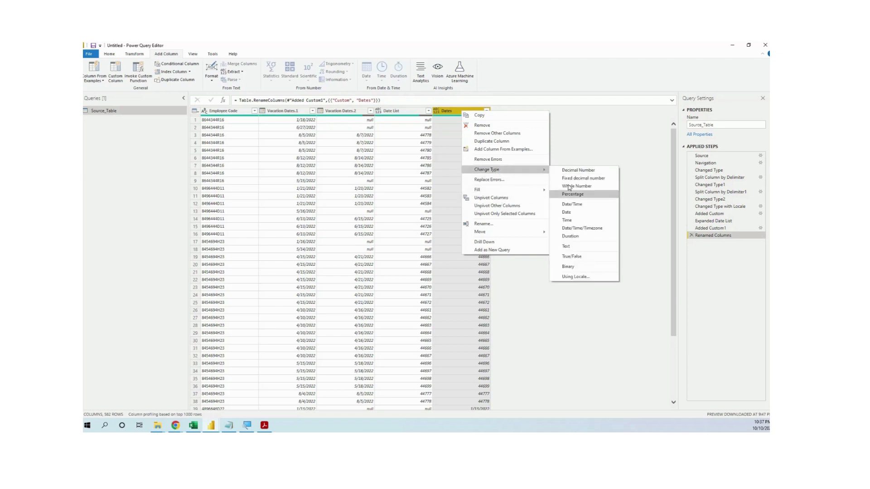
pyautogui.click(578, 276)
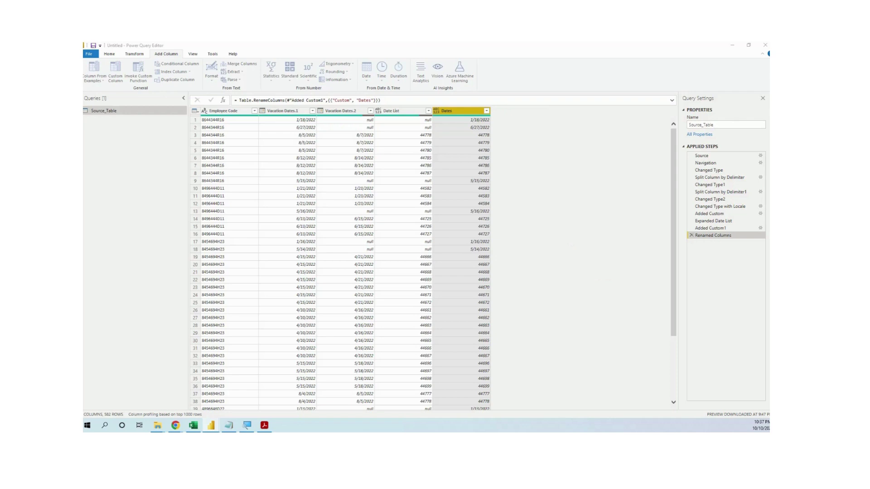
pyautogui.click(327, 227)
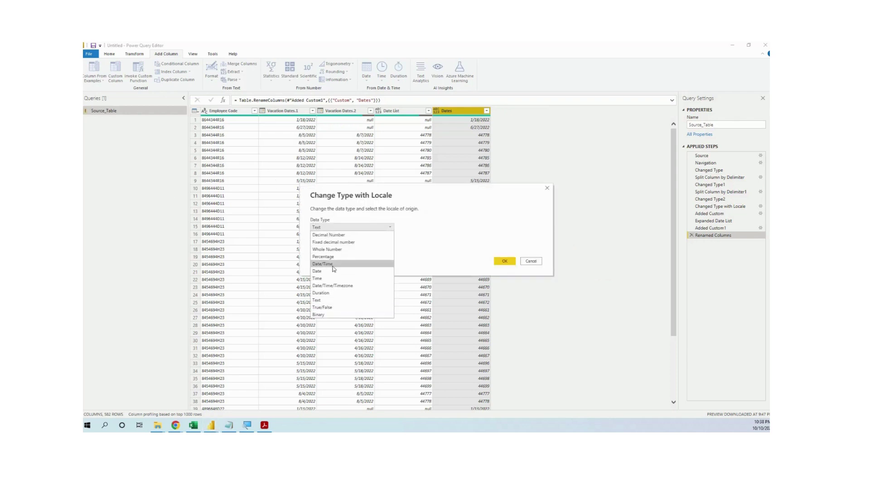
pyautogui.click(333, 271)
pyautogui.click(361, 243)
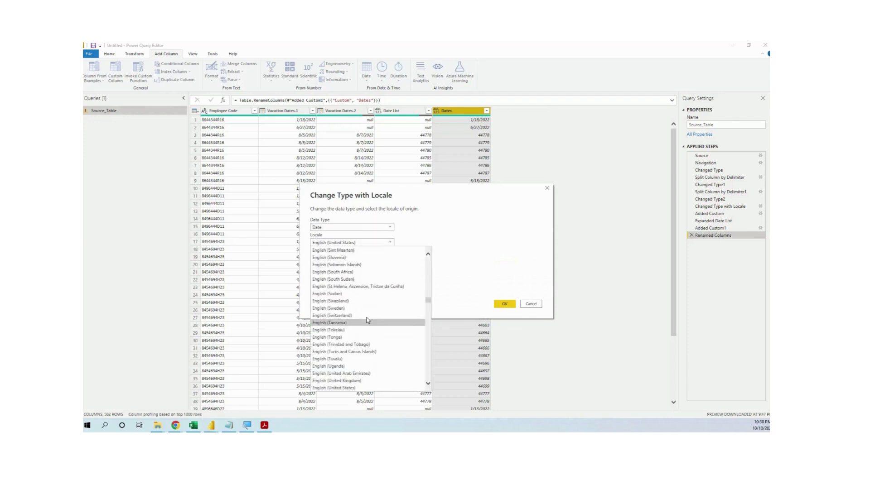
pyautogui.click(371, 381)
pyautogui.click(502, 304)
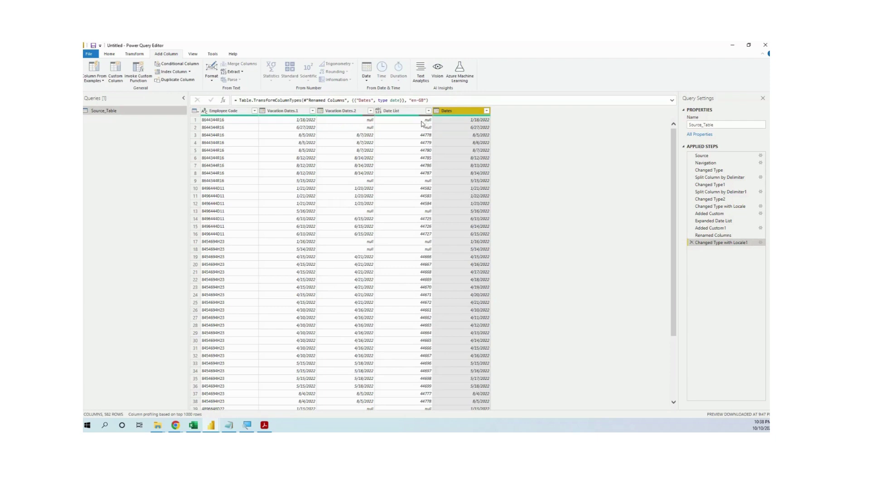
# - Select the Vacation Dates.1, Vacation Dates.2 and Date List columns for removal
pyautogui.click(288, 111)
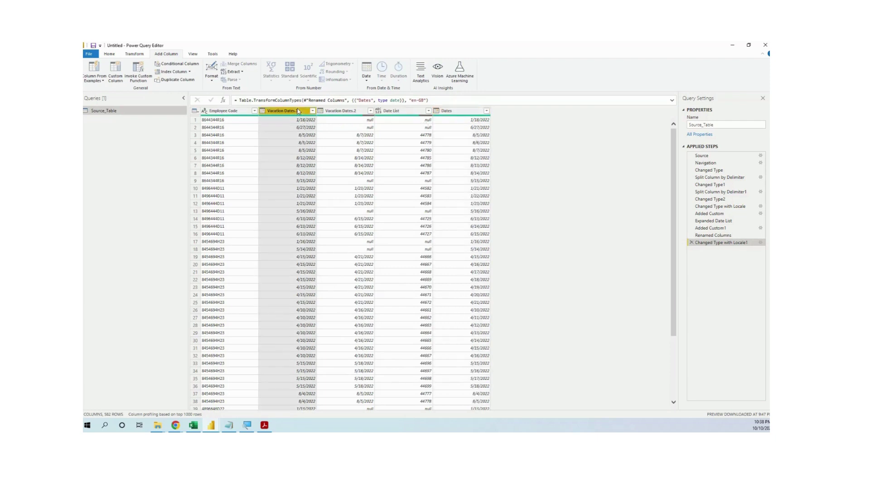
pyautogui.keyDown('shift'); pyautogui.click(388, 113); pyautogui.keyUp('shift')
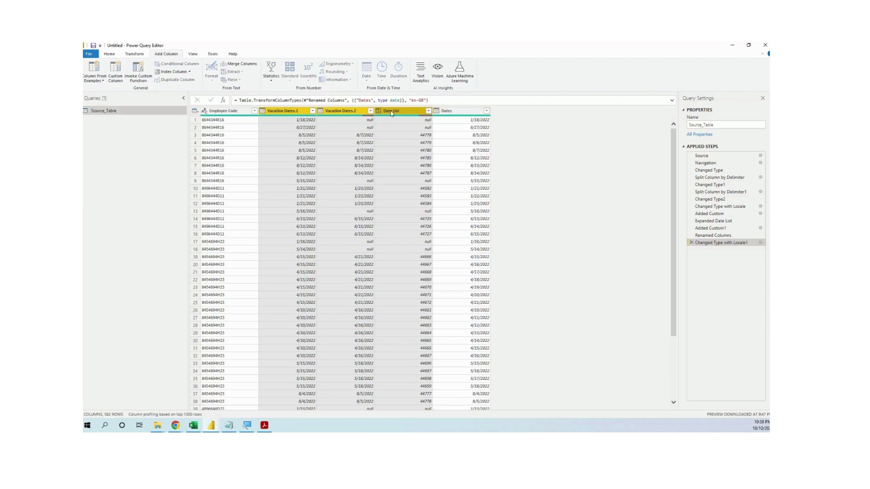
pyautogui.rightClick(391, 113)
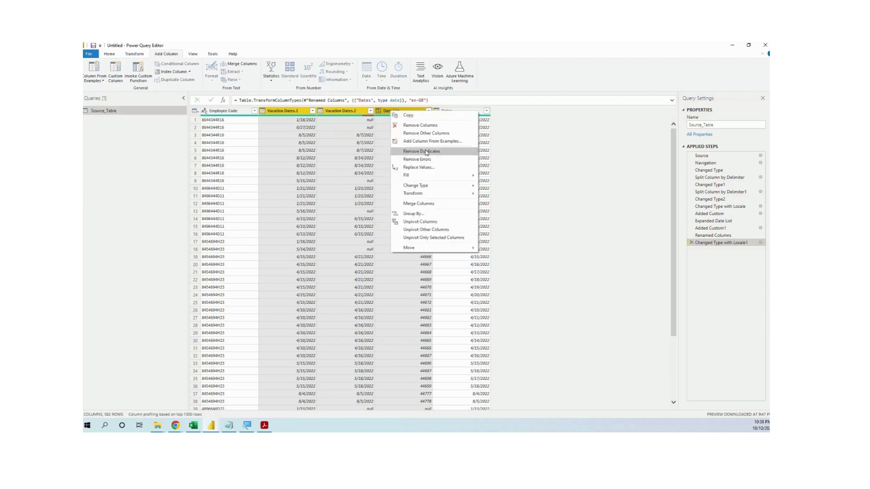
# - Remove the three selected columns, leaving Employee Code and Dates with 582 rows
pyautogui.click(424, 126)
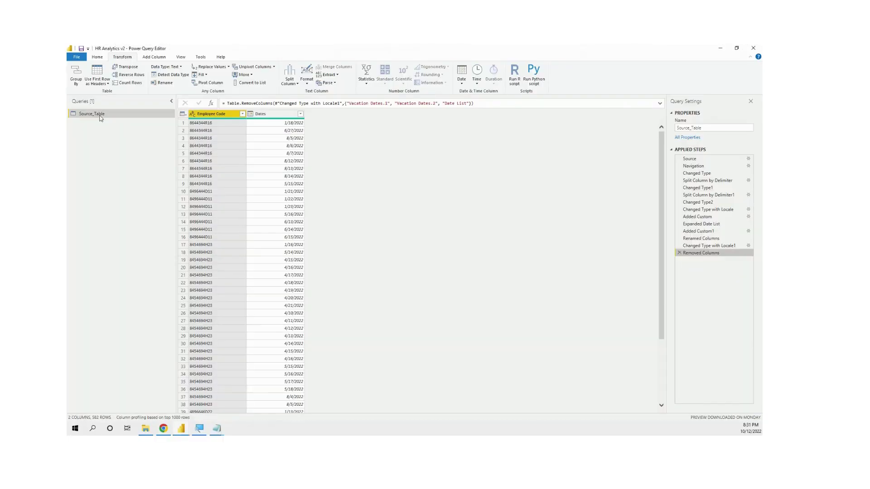
# - Create a new query referencing Source_Table and name it 'Excel Way'
pyautogui.rightClick(101, 119)
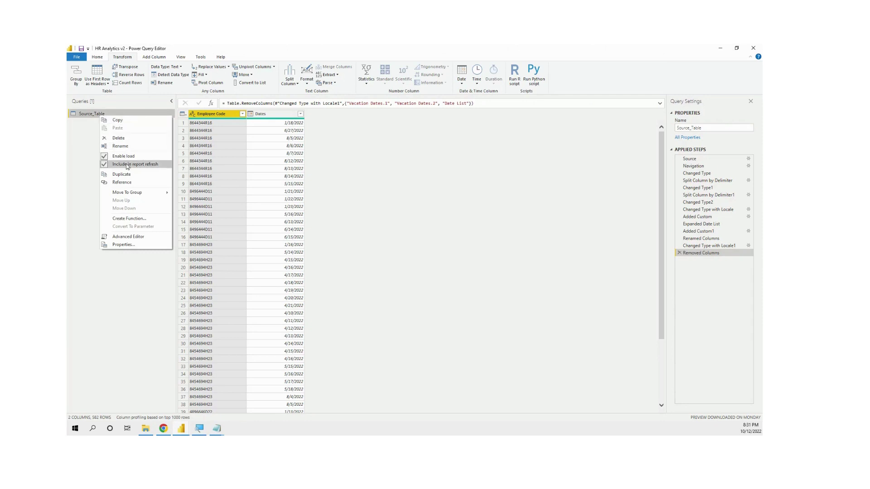
pyautogui.click(128, 183)
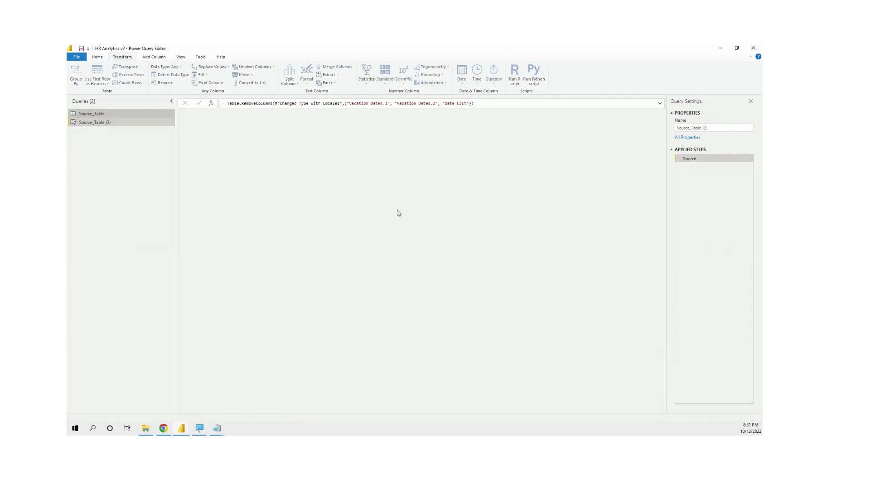
pyautogui.click(714, 129)
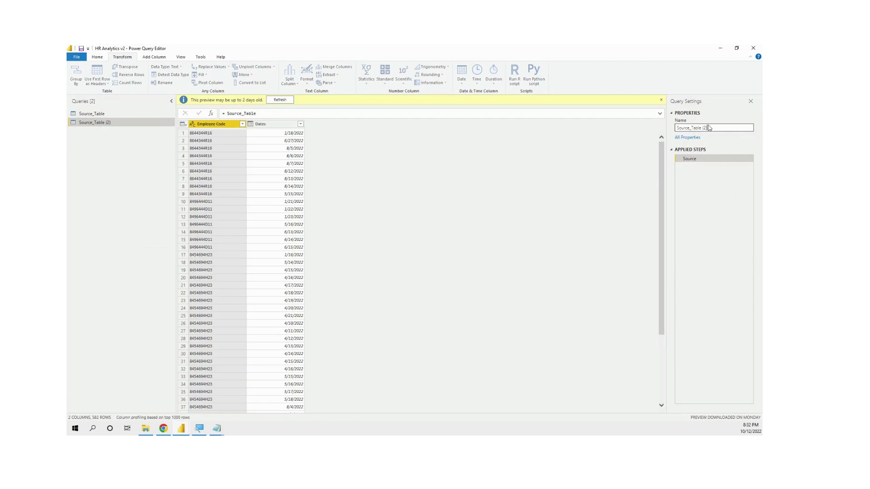
pyautogui.moveTo(711, 128); pyautogui.dragTo(667, 131)
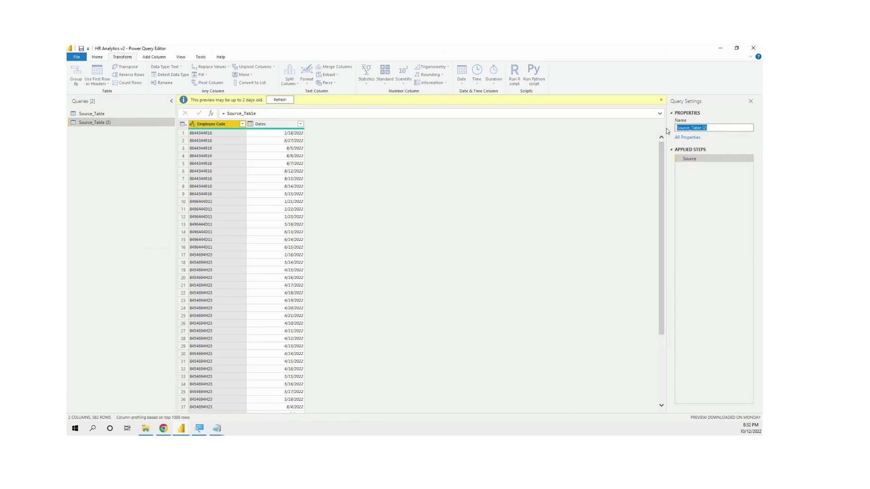
pyautogui.write('Excel Way')
pyautogui.press('Return')
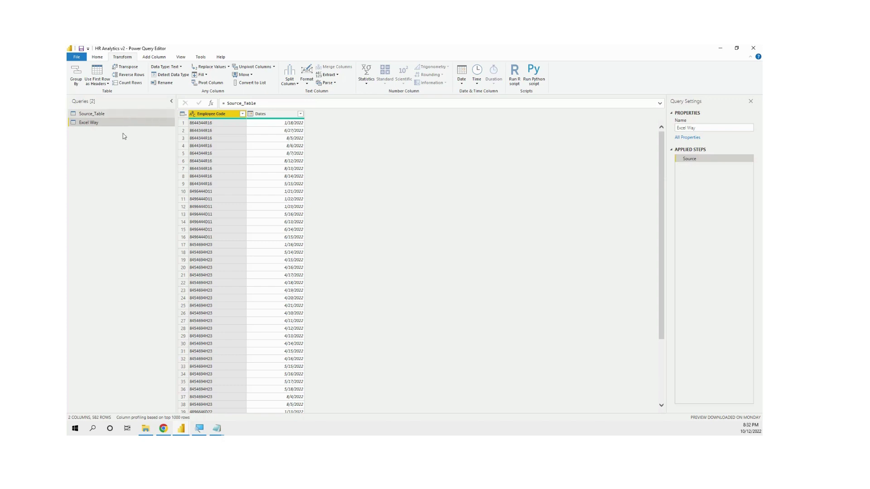
# - Add a Month column extracted from the Dates column
pyautogui.click(283, 114)
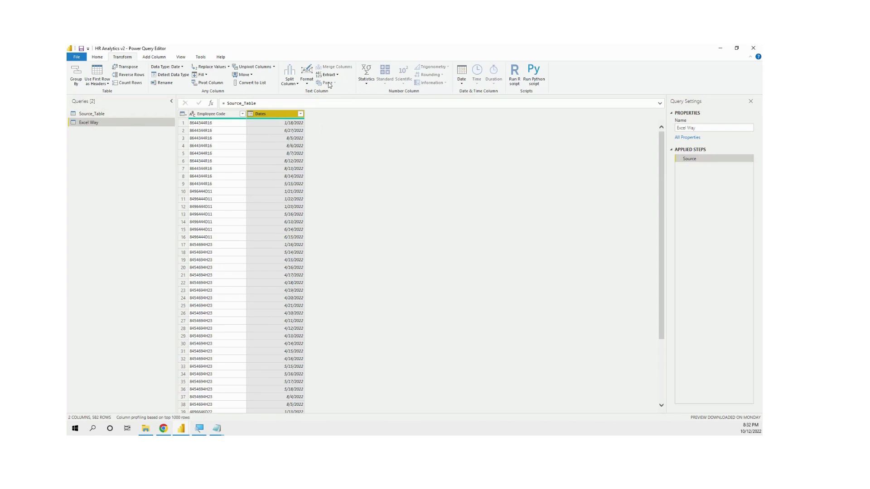
pyautogui.click(154, 57)
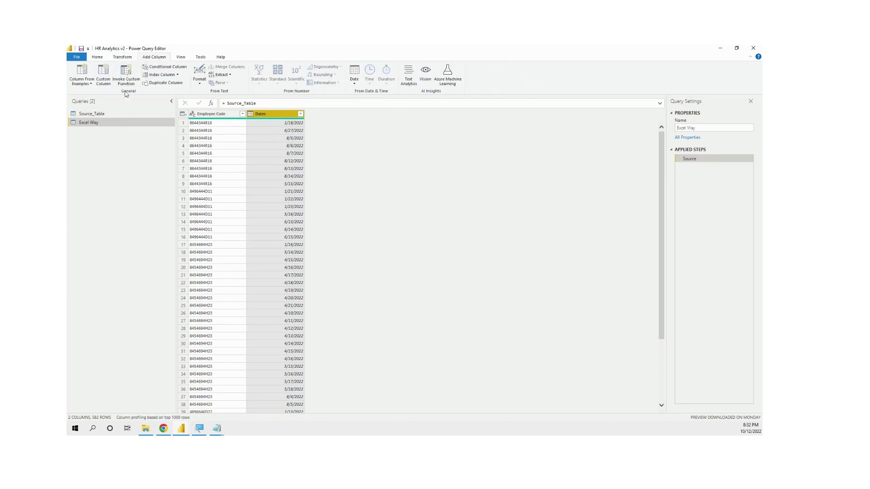
pyautogui.click(354, 84)
pyautogui.moveTo(372, 125)
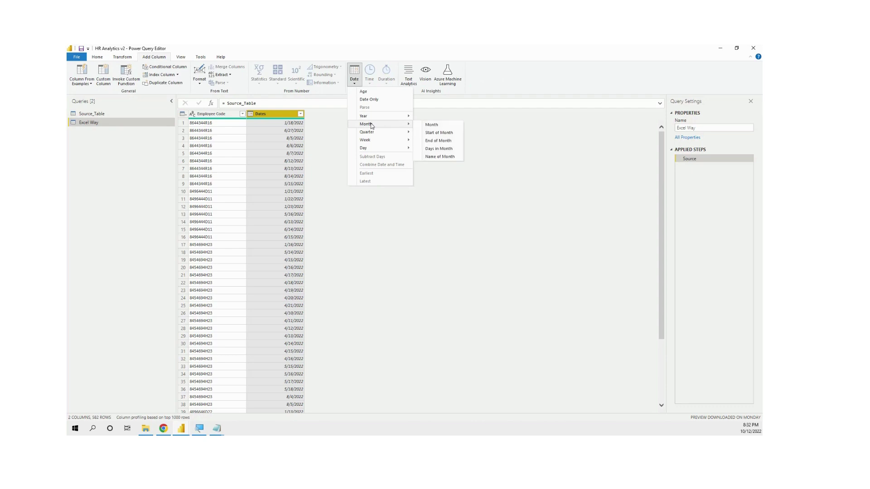
pyautogui.click(447, 126)
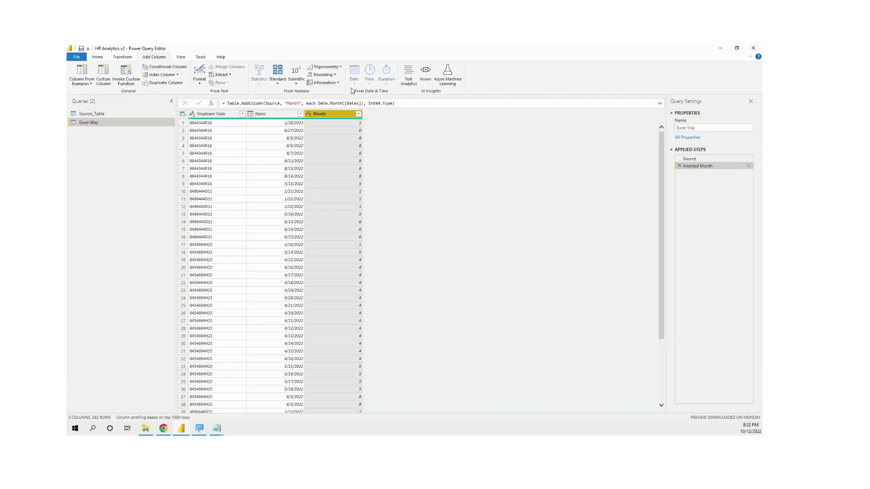
# - Add Name of Day and Day of Week columns from the Dates column
pyautogui.click(273, 114)
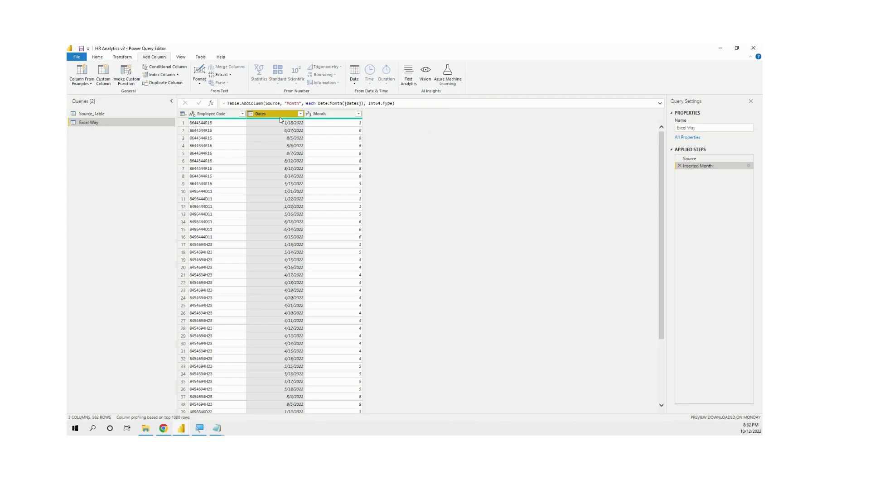
pyautogui.click(355, 87)
pyautogui.moveTo(374, 151)
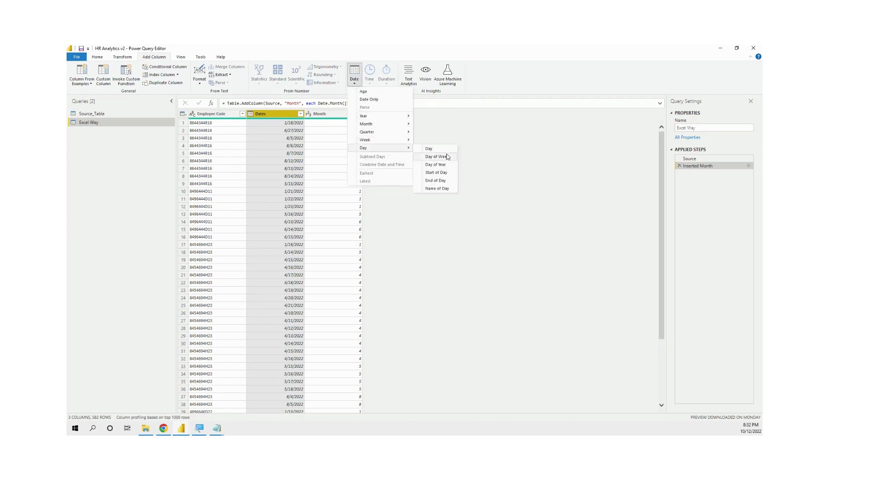
pyautogui.click(444, 188)
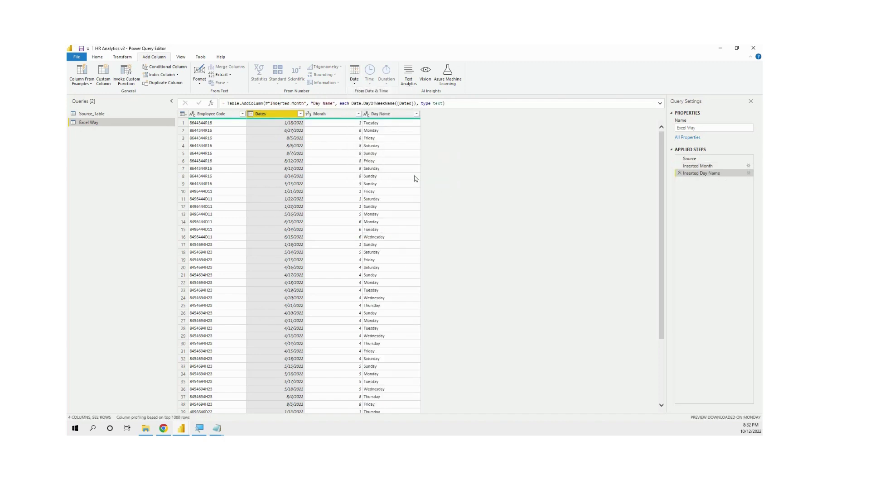
pyautogui.click(355, 84)
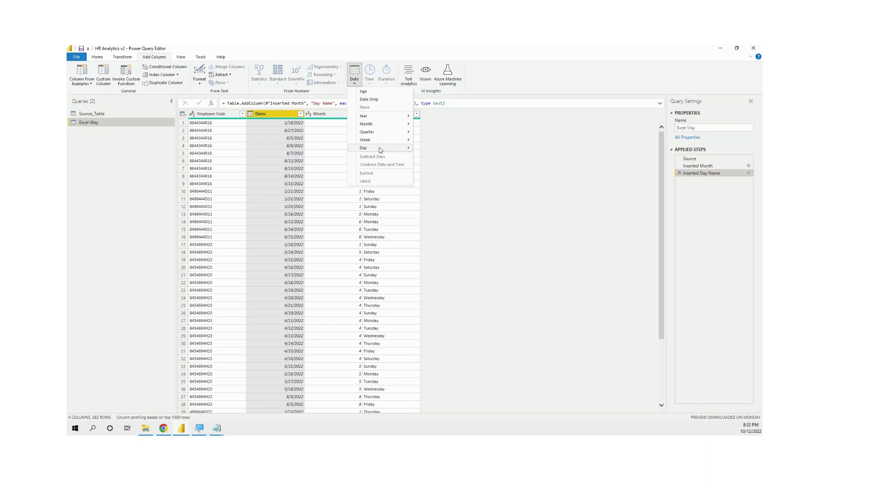
pyautogui.click(434, 157)
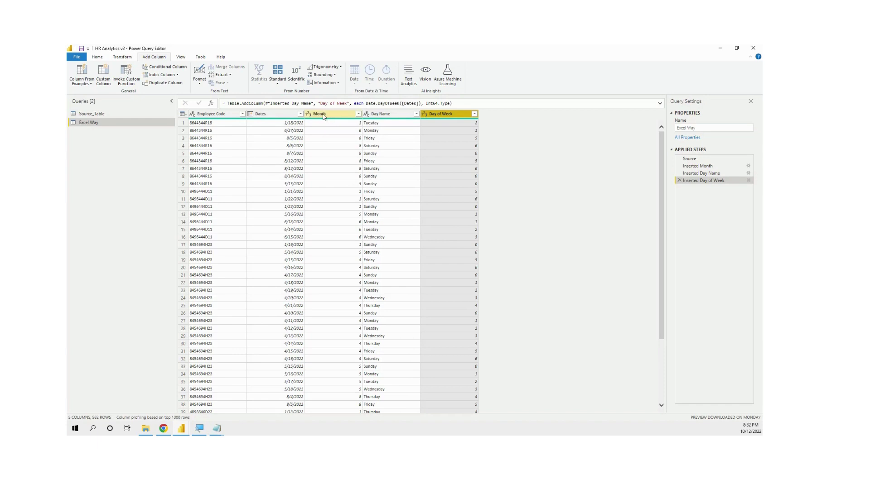
# - Remove the Dates column from Excel Way
pyautogui.click(284, 114)
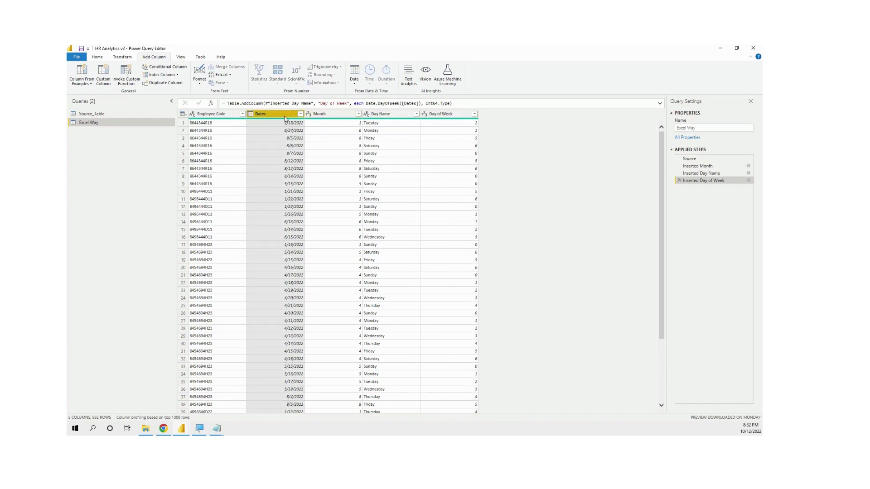
pyautogui.rightClick(279, 115)
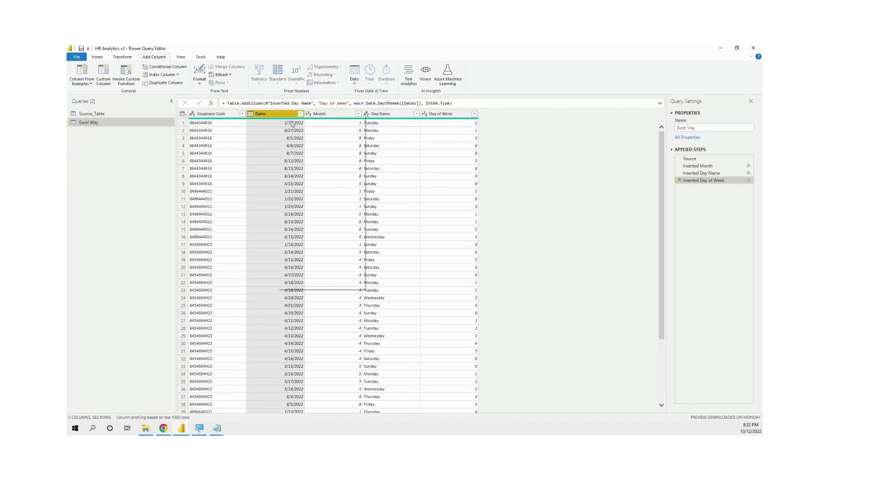
pyautogui.click(301, 129)
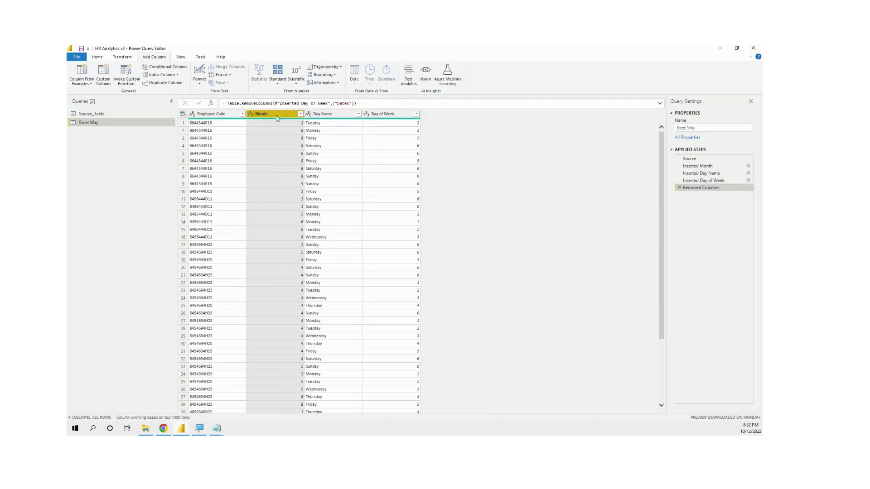
# - Pivot the Month column with Employee Code values aggregated by Count (All)
pyautogui.click(124, 57)
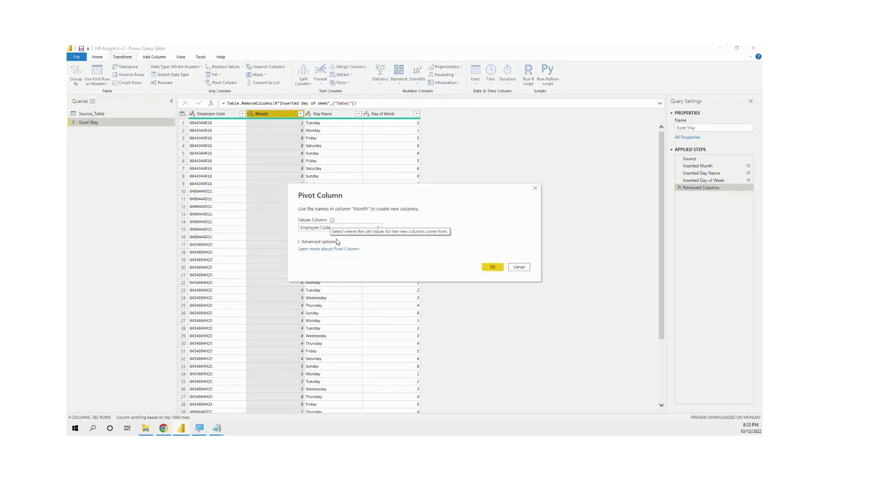
pyautogui.click(303, 243)
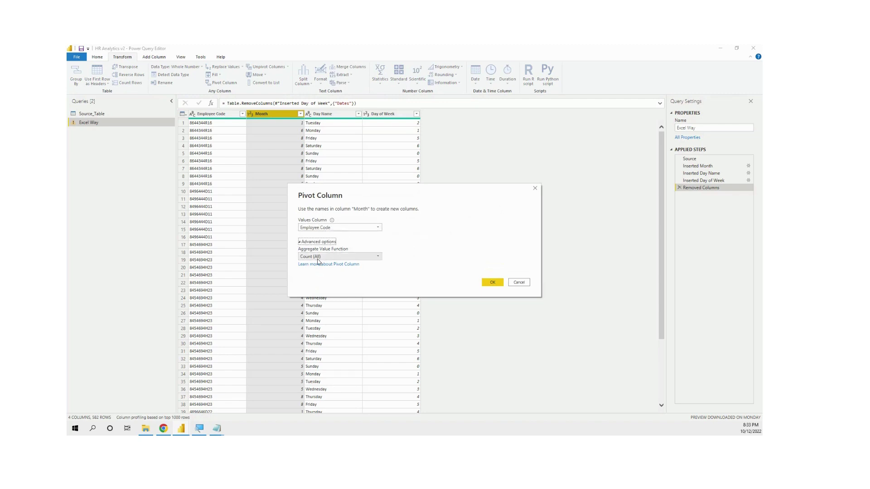
pyautogui.click(493, 282)
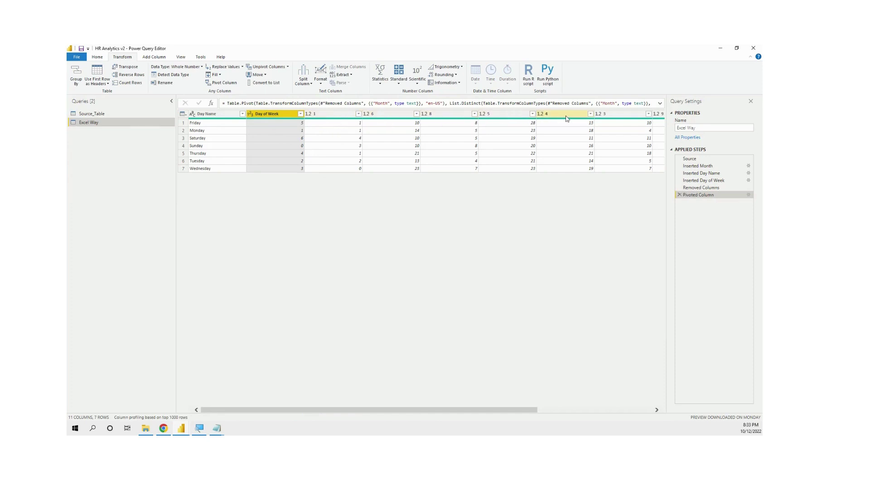
# - Reorder the month columns so 2 and 3 follow month 1
pyautogui.click(750, 101)
pyautogui.moveTo(720, 114); pyautogui.dragTo(389, 113)
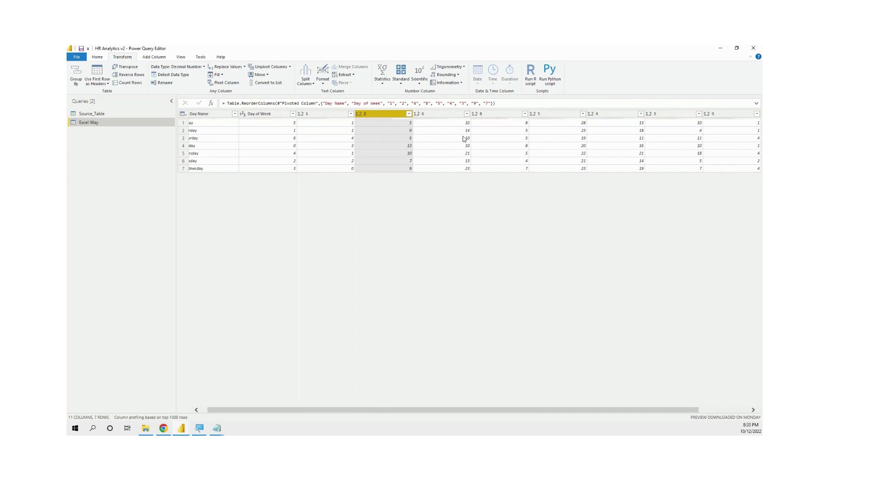
pyautogui.moveTo(665, 114); pyautogui.dragTo(429, 116)
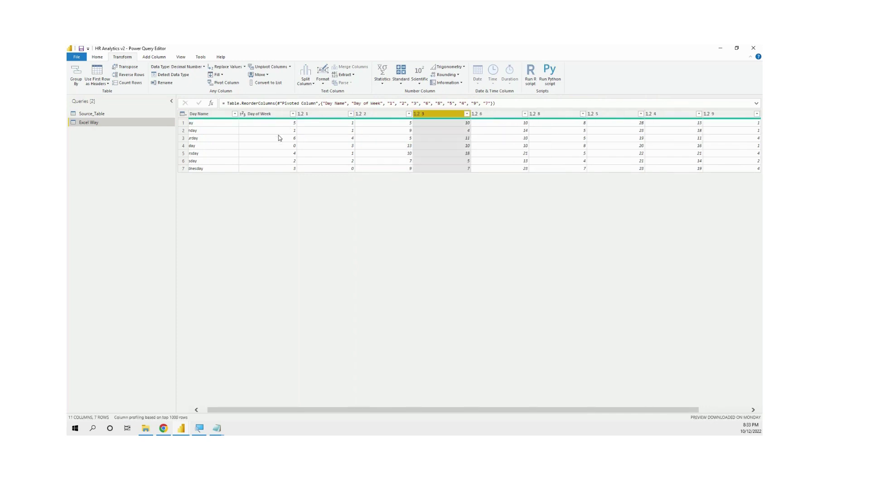
# - Sort the rows by Day of Week ascending, Sunday first
pyautogui.click(292, 114)
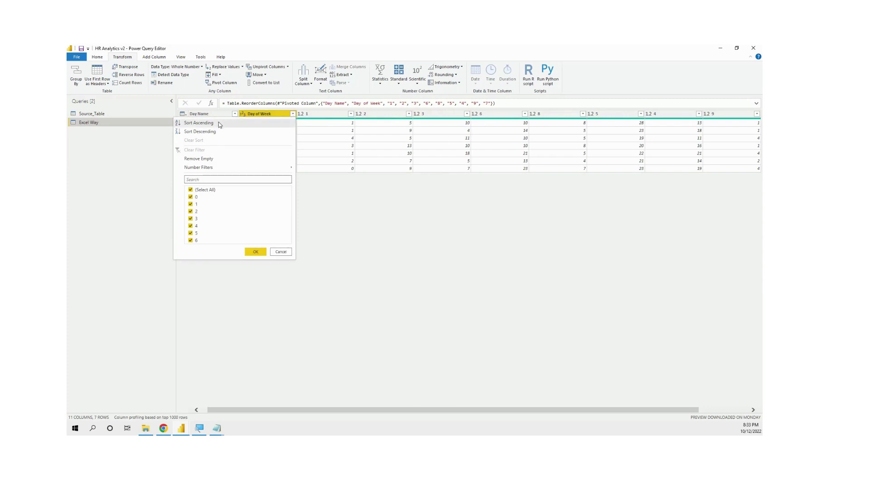
pyautogui.press('Return')
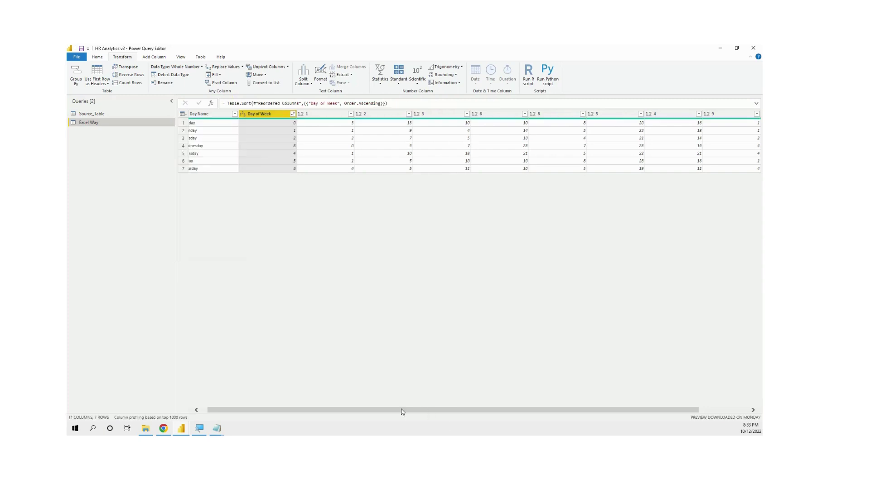
pyautogui.moveTo(288, 410); pyautogui.dragTo(282, 410)
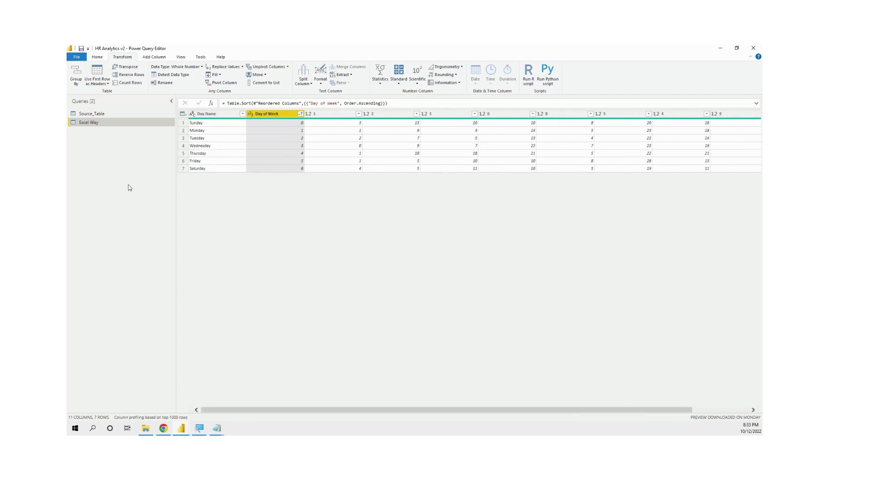
# - Bring up the Home ribbon commands in Power Query Editor
pyautogui.click(98, 57)
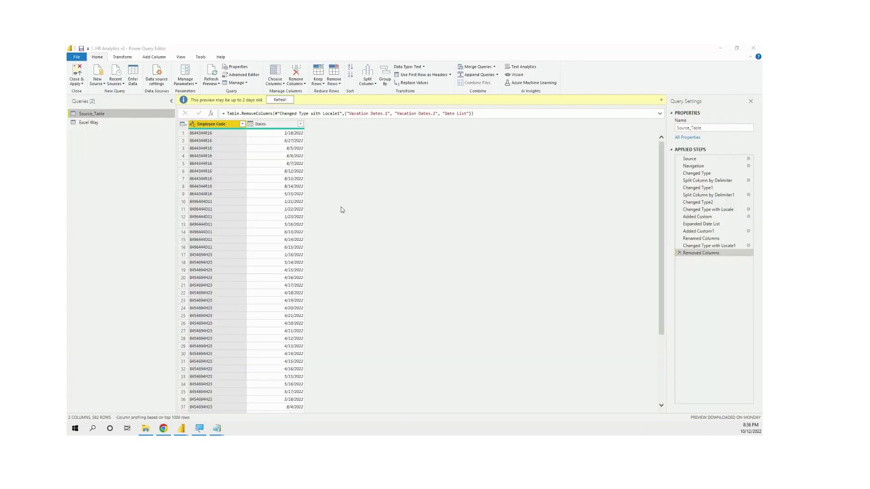
# - Duplicate Source_Table as 'Data Model way', then Close & Apply the changes
pyautogui.rightClick(128, 115)
pyautogui.click(250, 187)
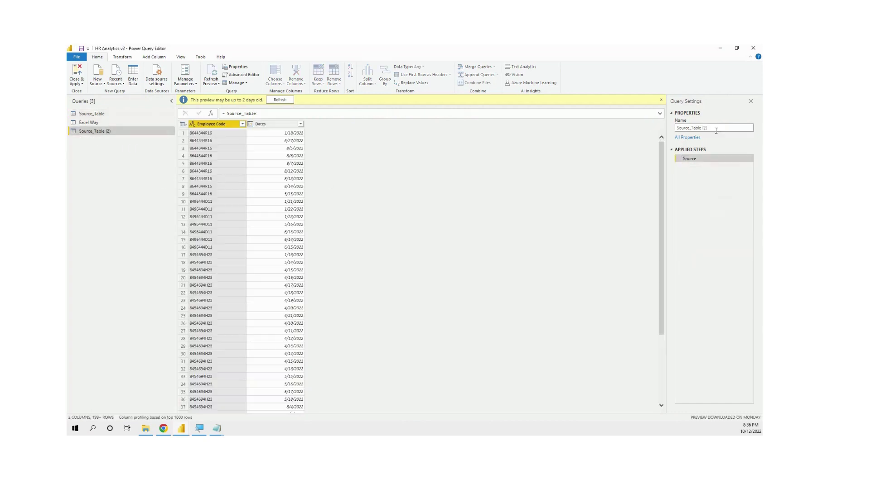
pyautogui.click(692, 128)
pyautogui.write('D')
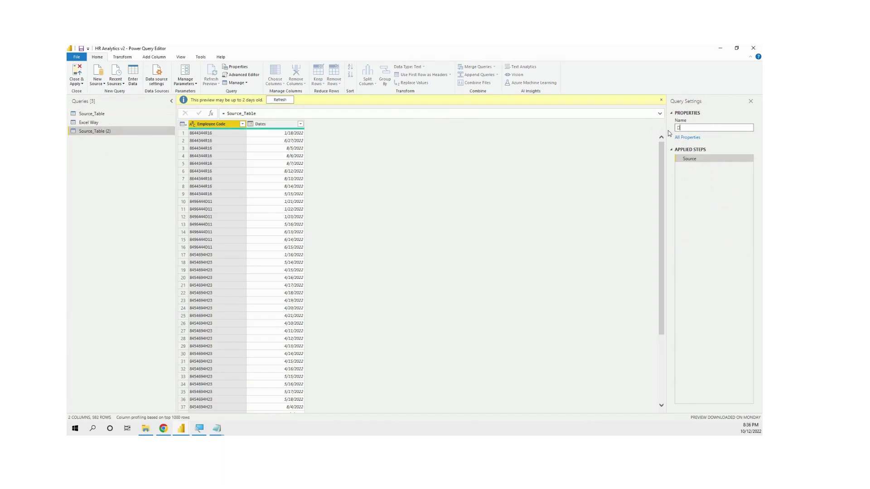
pyautogui.write('ata MOdel')
pyautogui.press('BackSpace')
pyautogui.write('odel way')
pyautogui.press('Return')
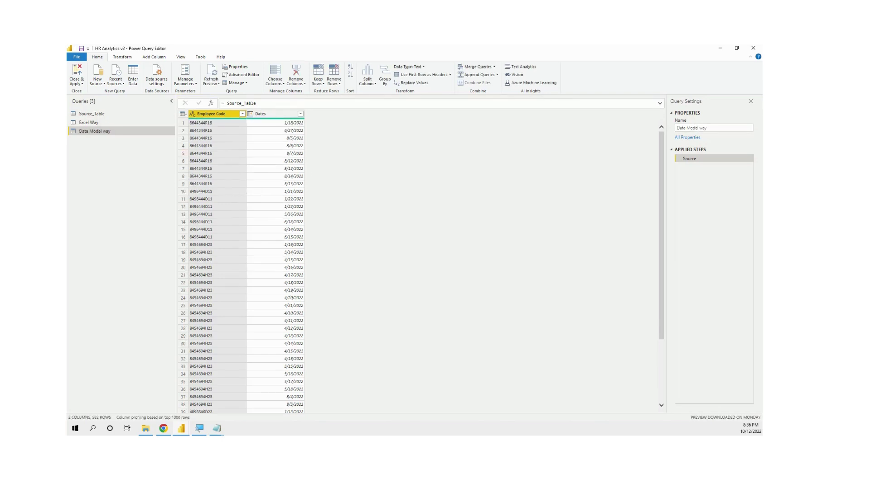
pyautogui.click(82, 84)
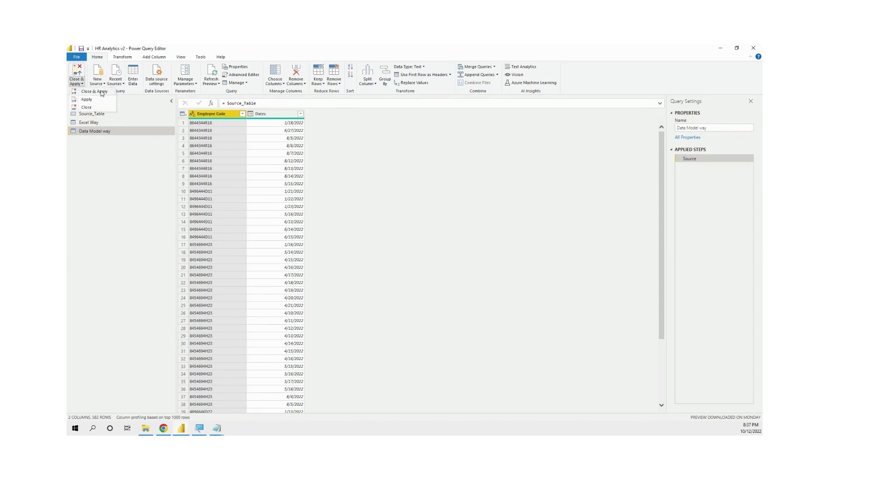
pyautogui.click(102, 93)
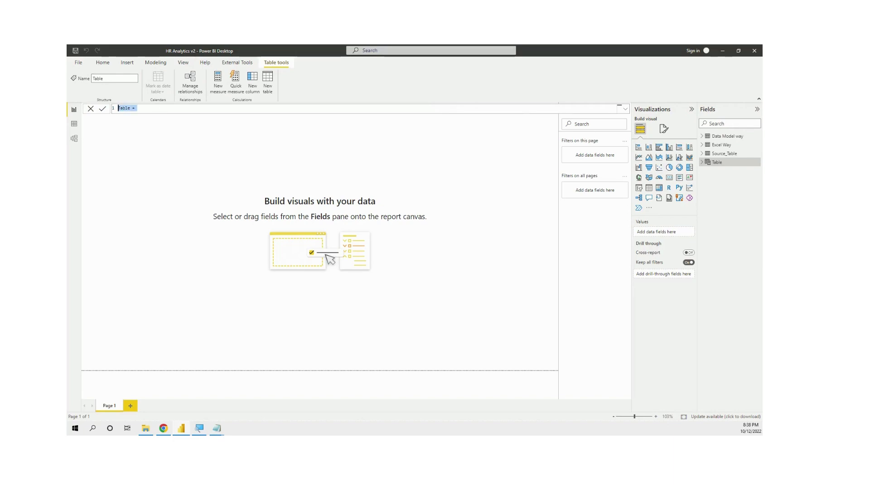
# - Paste the RADACAD DAX calendar script as the new table formula and commit it
pyautogui.hotkey('ctrl', 'v')
pyautogui.moveTo(619, 245); pyautogui.dragTo(616, 139)
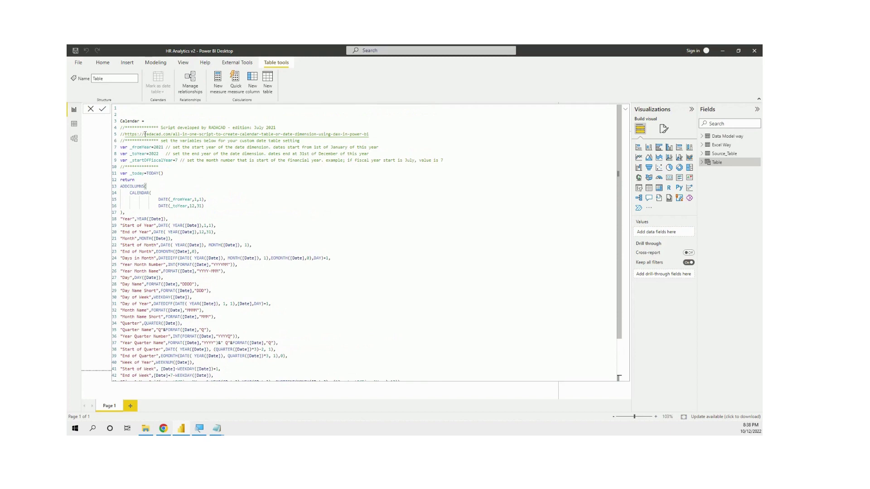
pyautogui.moveTo(144, 134); pyautogui.dragTo(159, 134)
pyautogui.scroll(-3, 363, 308)
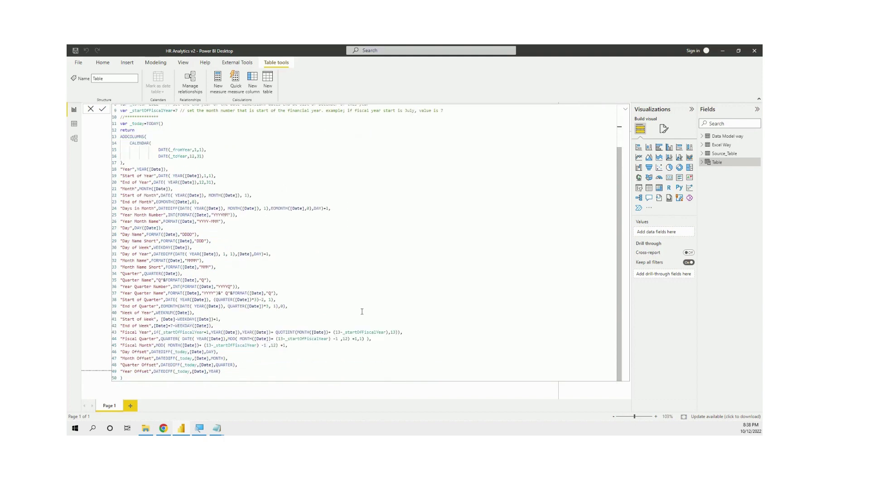
pyautogui.scroll(3, 361, 310)
pyautogui.click(362, 312)
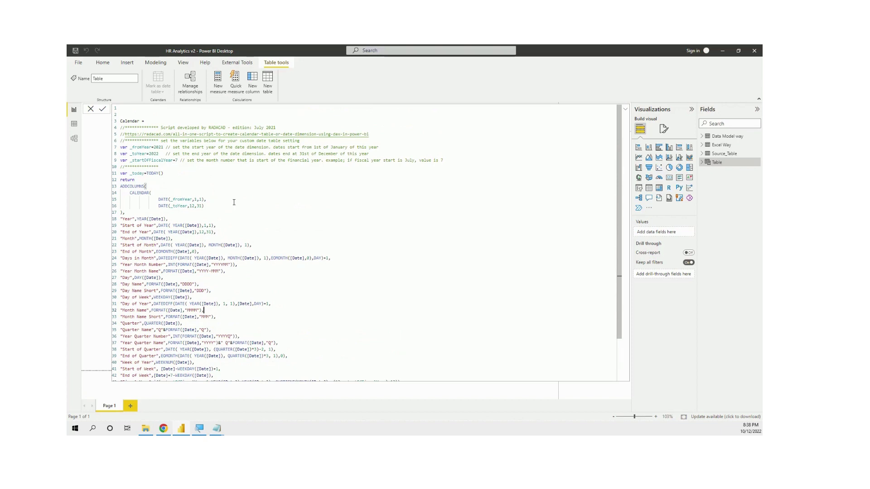
pyautogui.scroll(-3, 269, 232)
pyautogui.scroll(3, 270, 231)
pyautogui.click(102, 109)
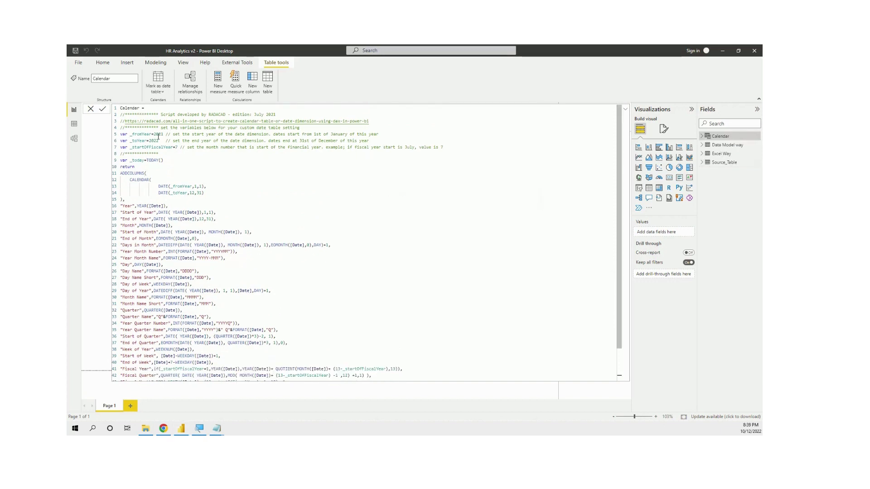
# - Change the script's start year to 2022 and recommit the Calendar table
pyautogui.click(164, 134)
pyautogui.press('BackSpace')
pyautogui.write('2')
pyautogui.press('BackSpace')
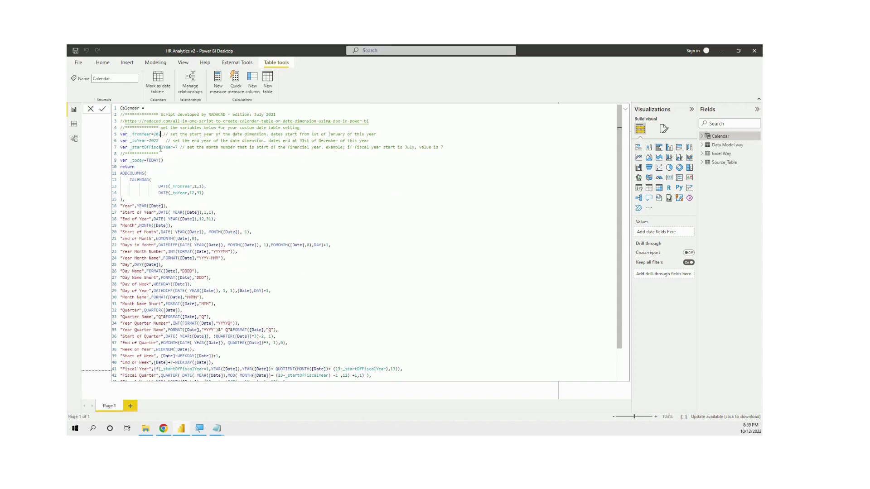
pyautogui.write('2')
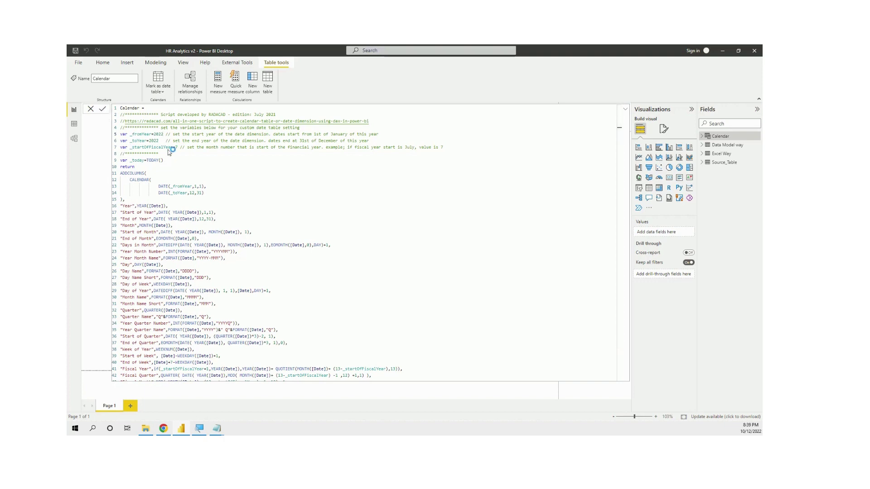
pyautogui.click(73, 127)
pyautogui.click(74, 141)
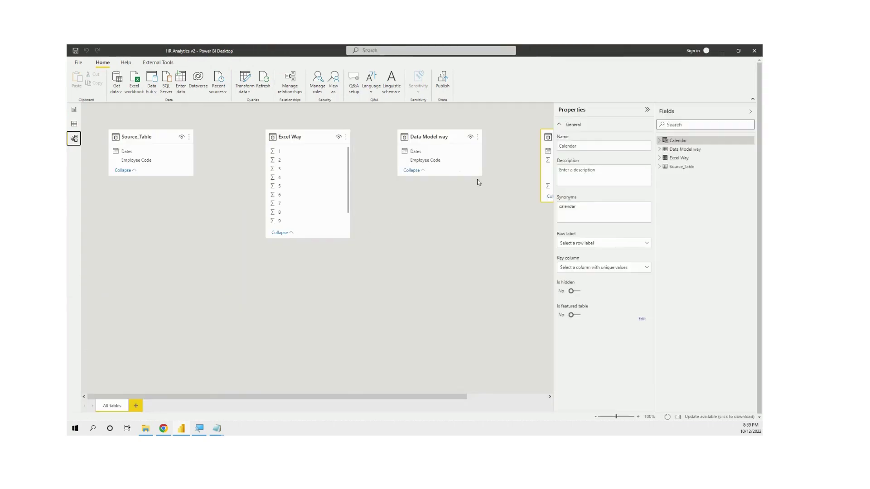
# - Arrange the model cards and relate Data Model way Dates to Calendar Date
pyautogui.moveTo(449, 133); pyautogui.dragTo(417, 134)
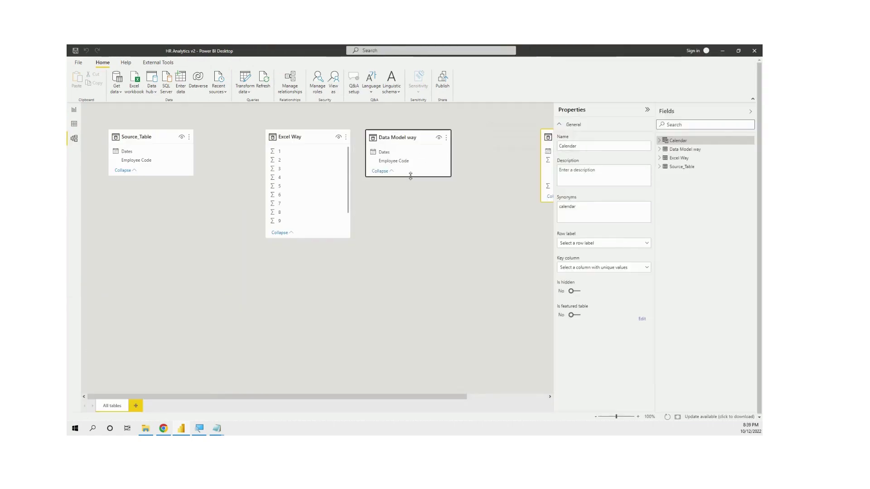
pyautogui.moveTo(410, 176); pyautogui.dragTo(460, 295)
pyautogui.click(647, 110)
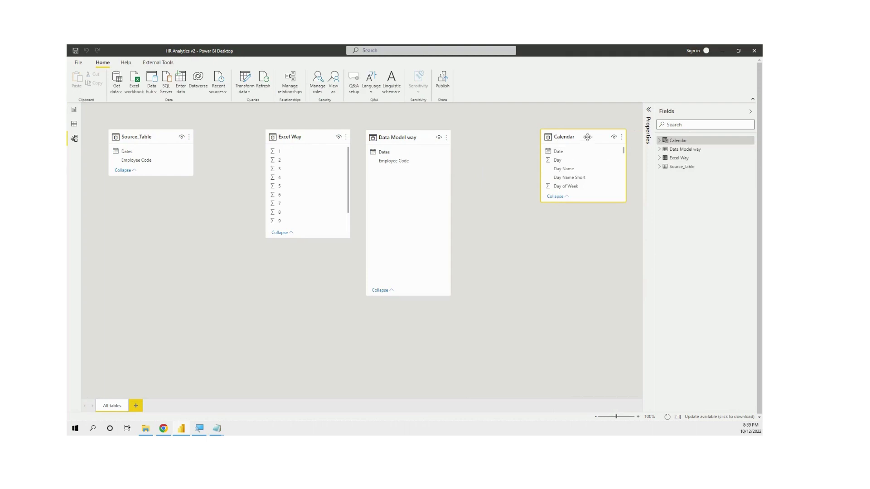
pyautogui.moveTo(586, 137); pyautogui.dragTo(535, 136)
pyautogui.moveTo(545, 203); pyautogui.dragTo(557, 345)
pyautogui.moveTo(385, 152); pyautogui.dragTo(512, 149)
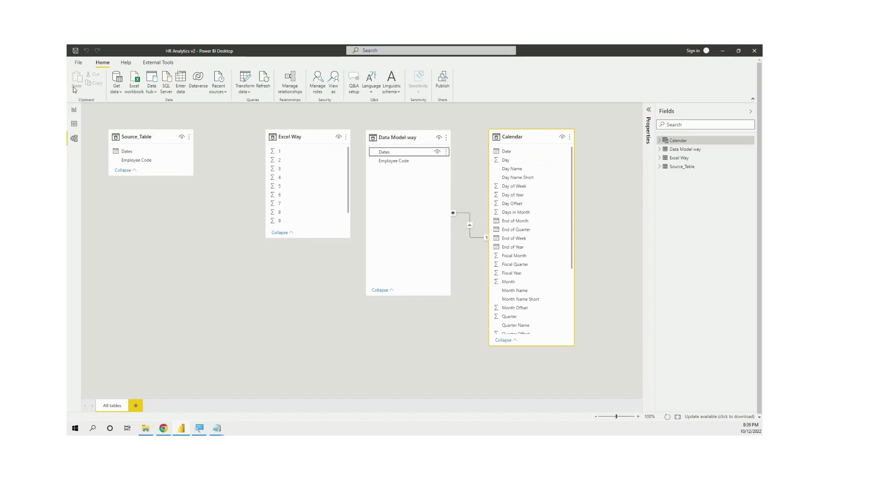
pyautogui.click(74, 124)
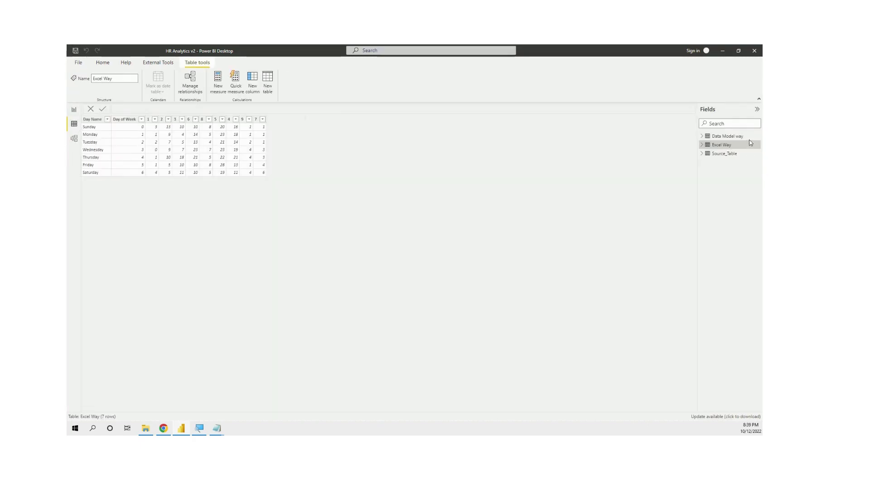
# - Inspect the 365-row Calendar table's columns, then go back to the report page
pyautogui.click(724, 137)
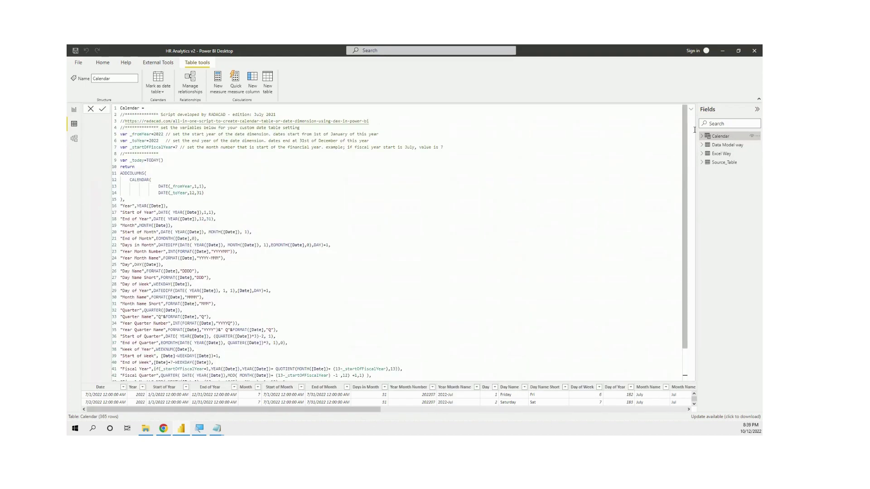
pyautogui.click(691, 110)
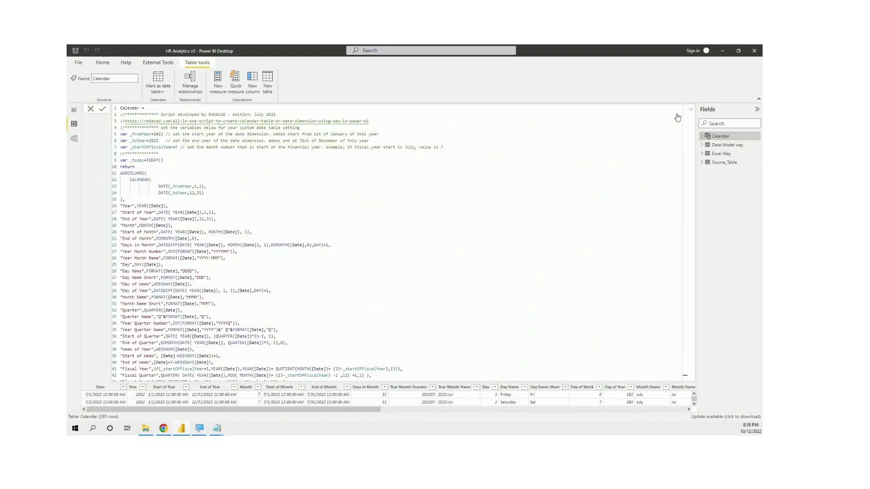
pyautogui.moveTo(360, 409); pyautogui.dragTo(239, 397)
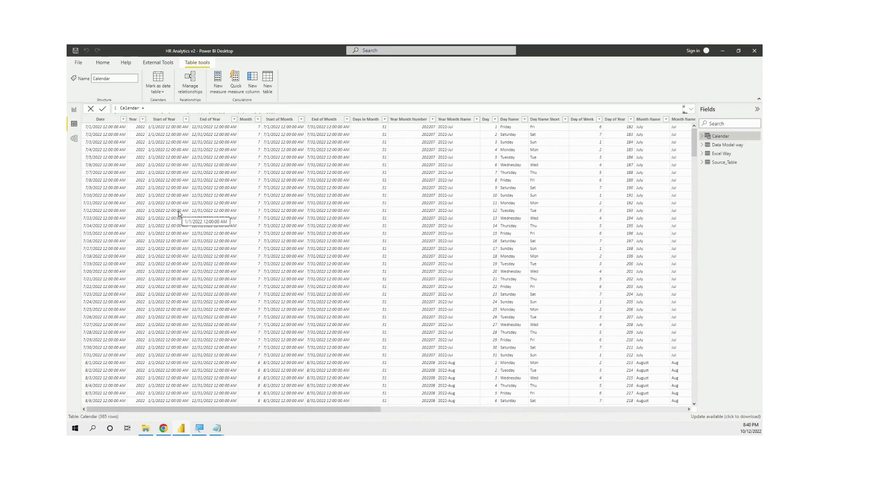
pyautogui.click(74, 109)
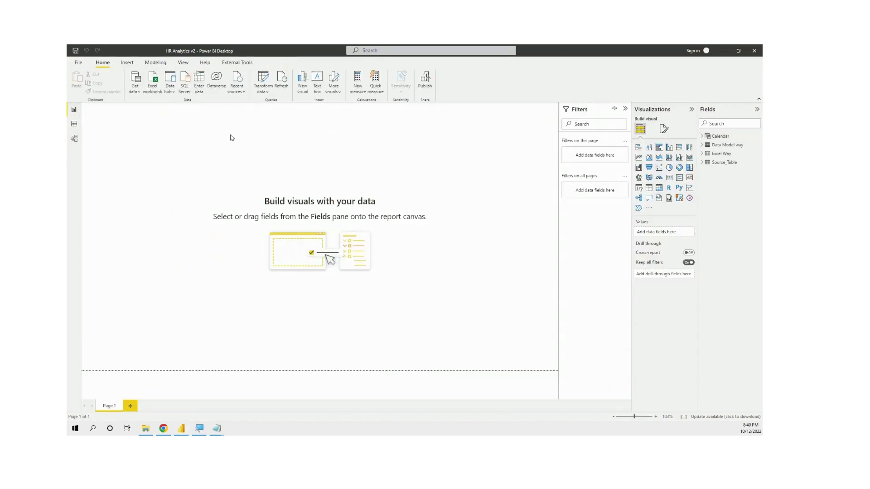
# - Insert a matrix visual with Calendar Month Name as its columns
pyautogui.click(77, 110)
pyautogui.click(657, 188)
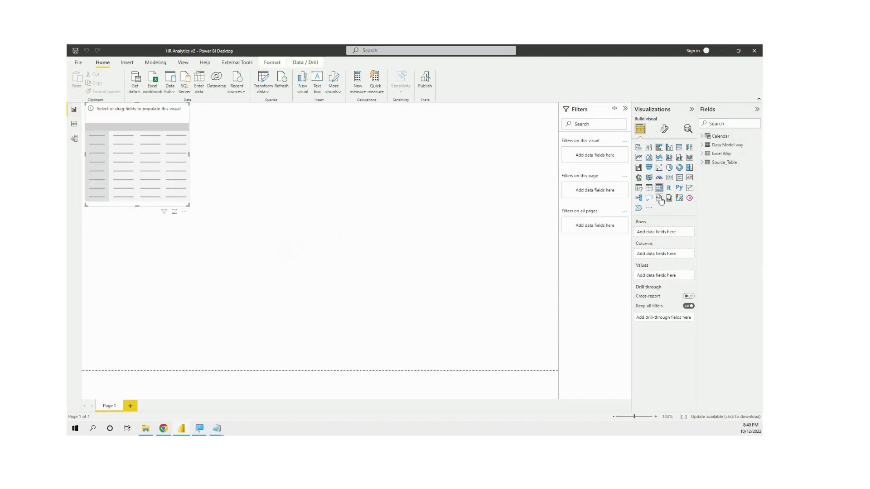
pyautogui.click(702, 135)
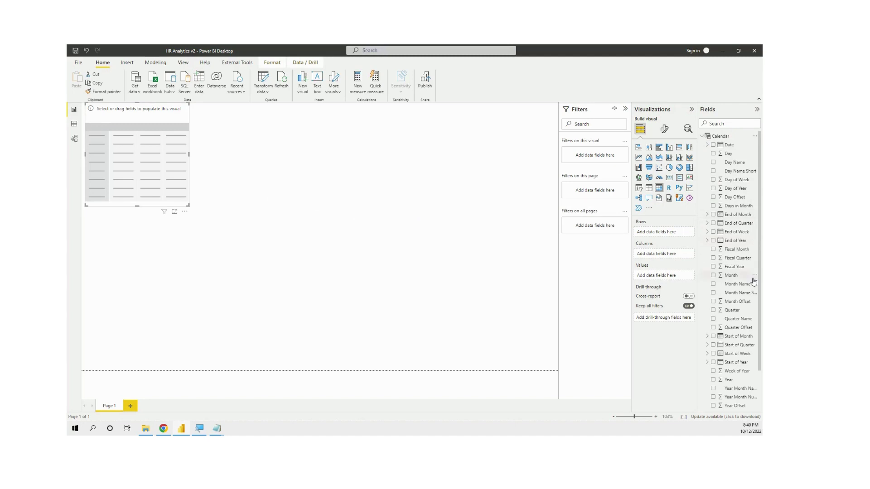
pyautogui.moveTo(744, 287); pyautogui.dragTo(683, 257)
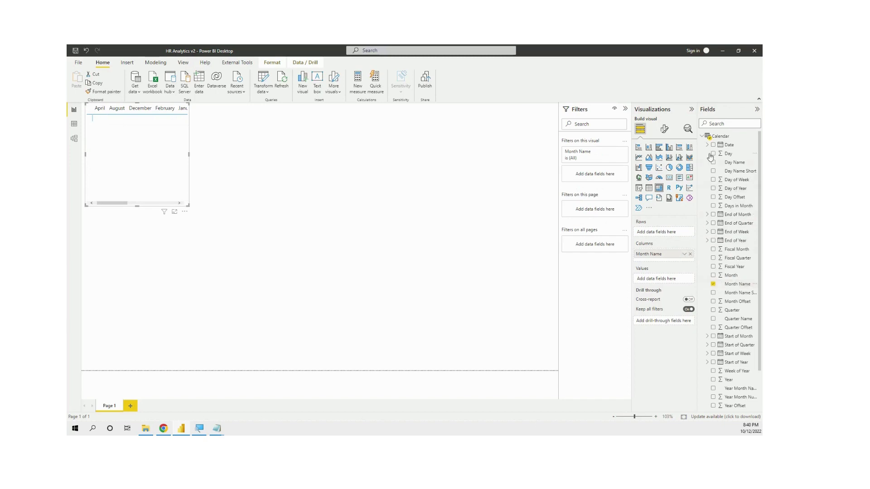
# - Add Data Model way Employee Code as the matrix values, set to Count
pyautogui.click(702, 137)
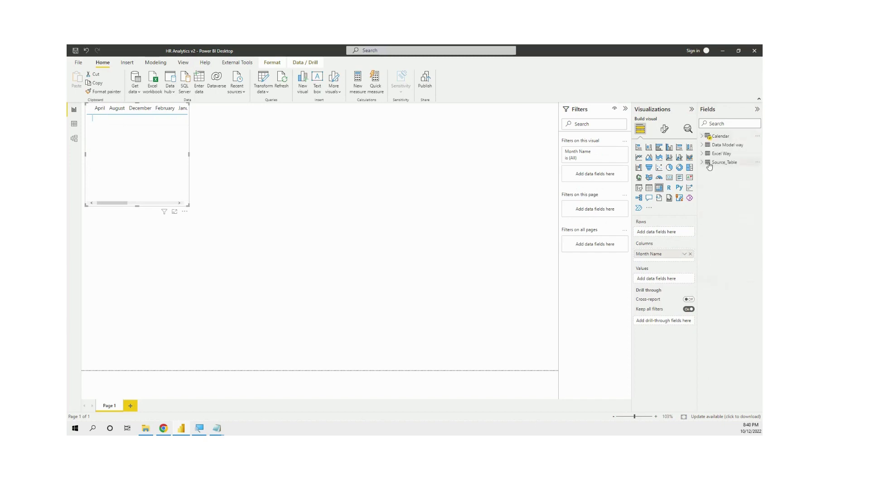
pyautogui.click(702, 145)
pyautogui.moveTo(739, 162); pyautogui.dragTo(683, 280)
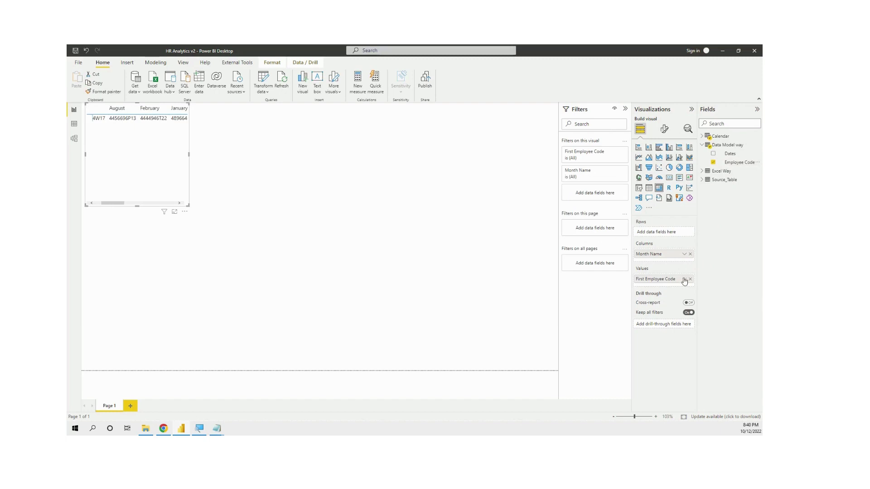
pyautogui.click(685, 279)
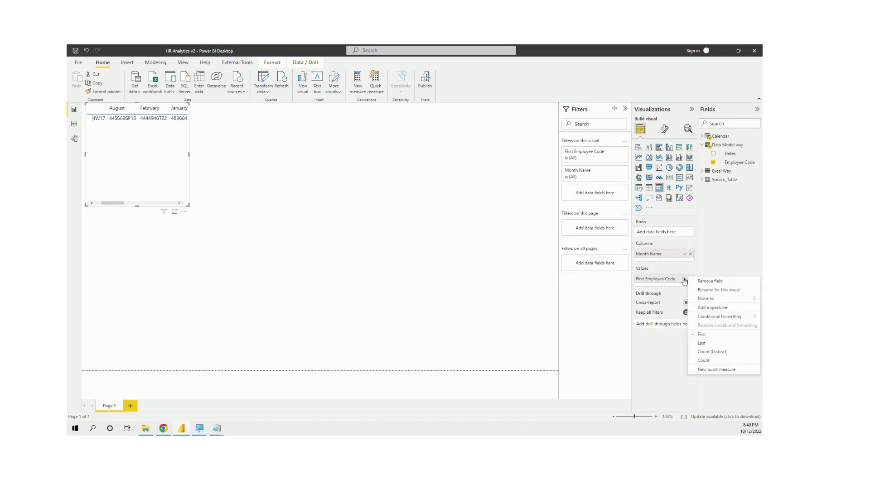
pyautogui.click(709, 361)
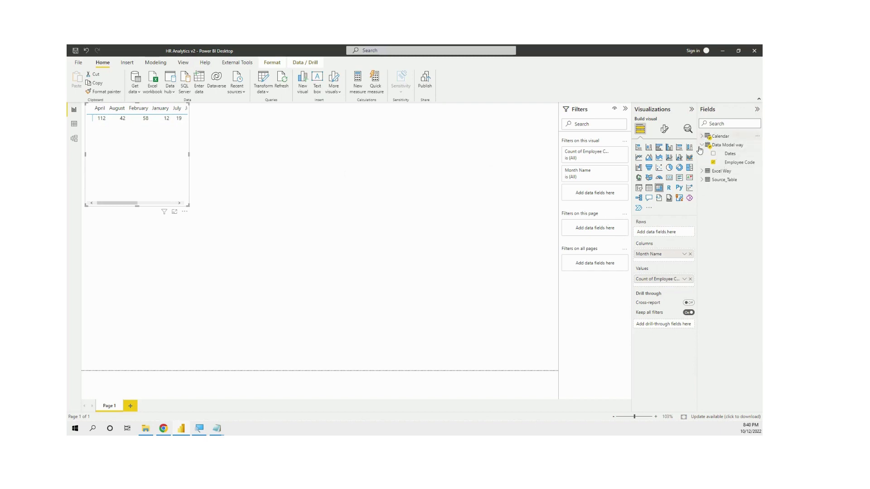
# - Put Day Name on the matrix rows and enlarge it to show all months
pyautogui.click(701, 145)
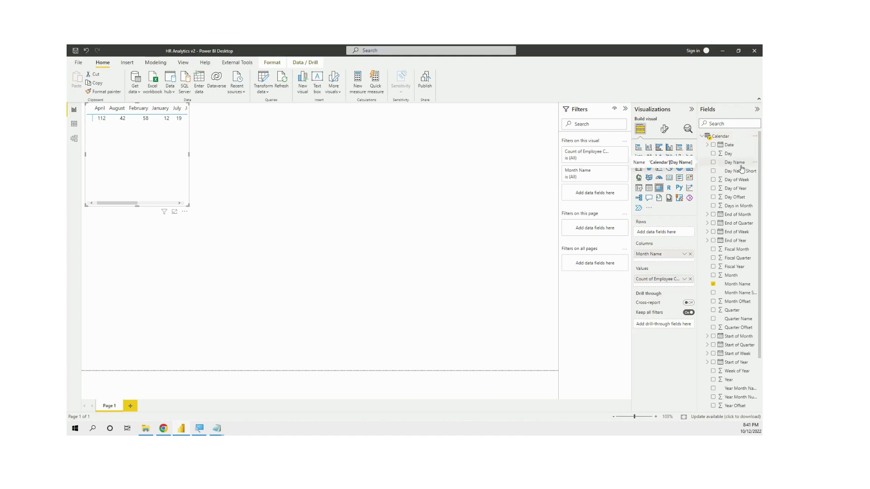
pyautogui.moveTo(738, 164); pyautogui.dragTo(672, 232)
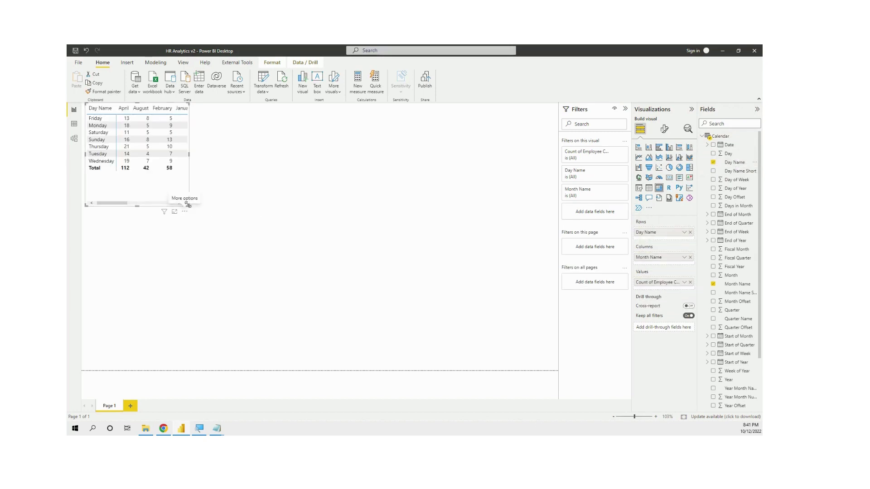
pyautogui.moveTo(188, 205); pyautogui.dragTo(340, 282)
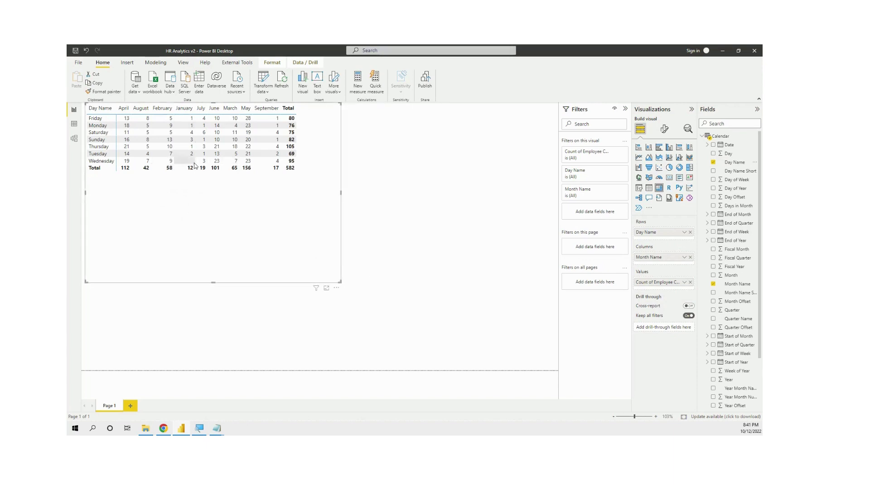
pyautogui.click(637, 418)
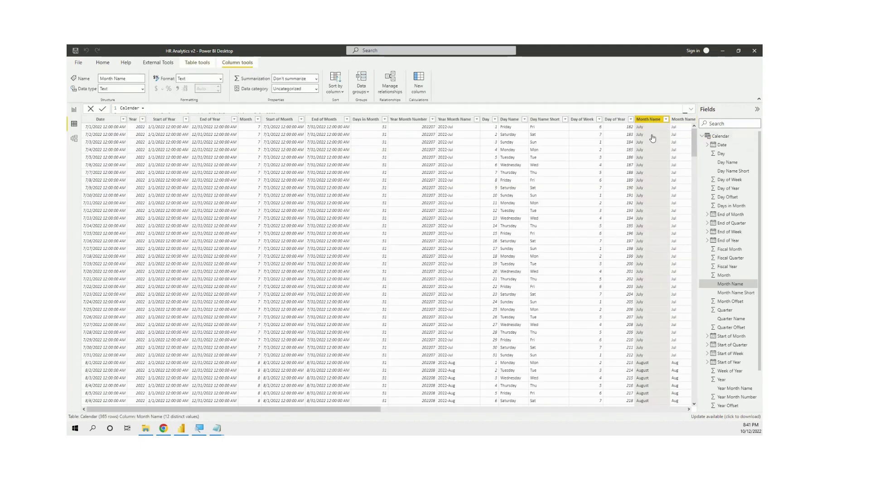
# - Sort Month Name by Month, and Day Name by Day of Week after sorting by Day fails
pyautogui.click(342, 93)
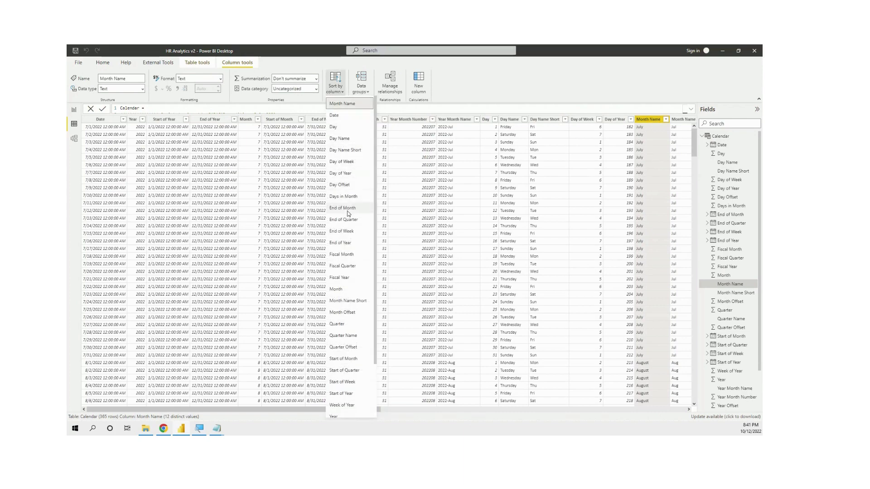
pyautogui.click(349, 289)
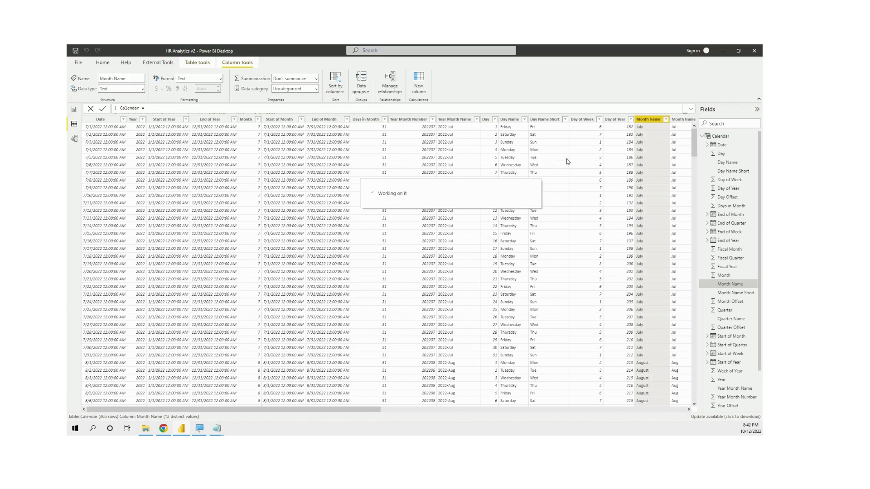
pyautogui.click(509, 119)
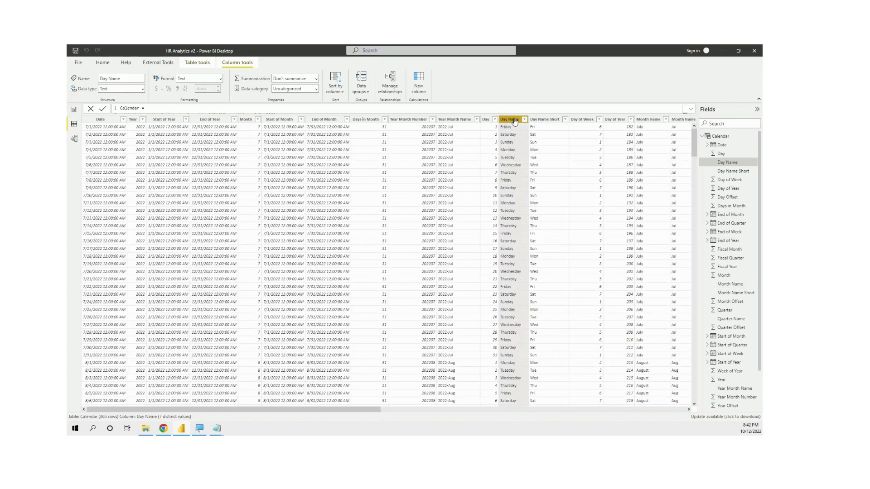
pyautogui.click(336, 89)
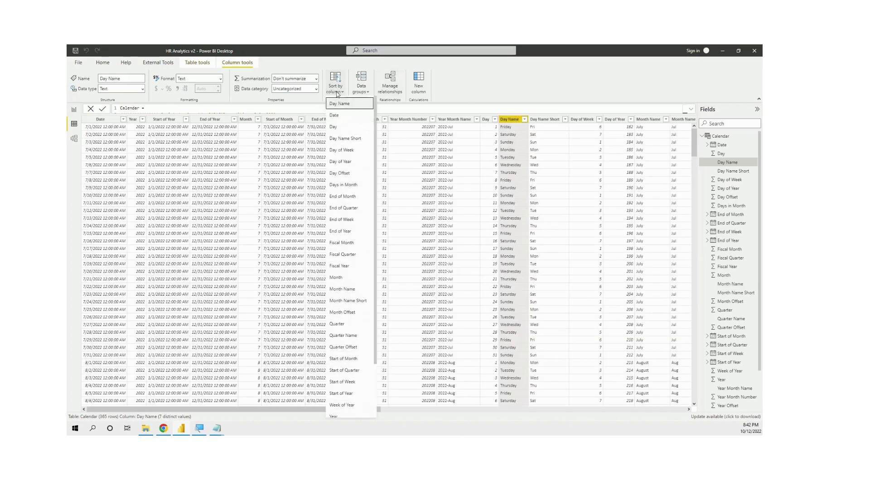
pyautogui.click(346, 129)
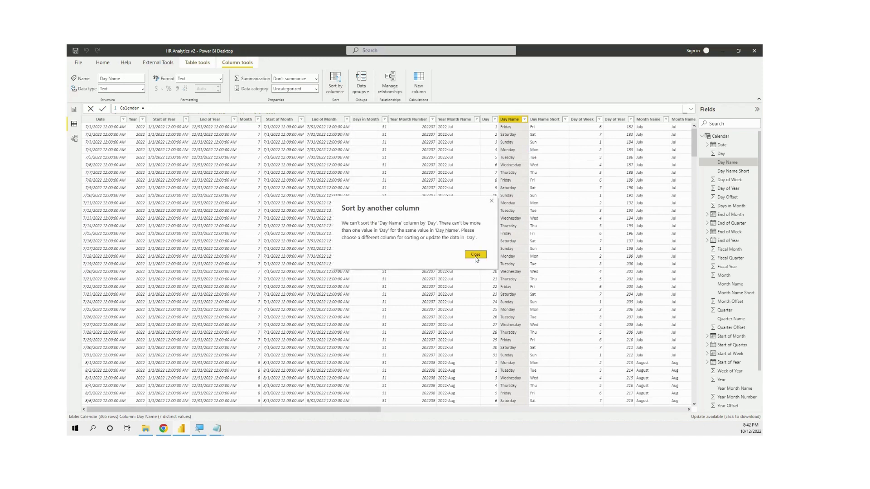
pyautogui.click(479, 258)
pyautogui.click(476, 257)
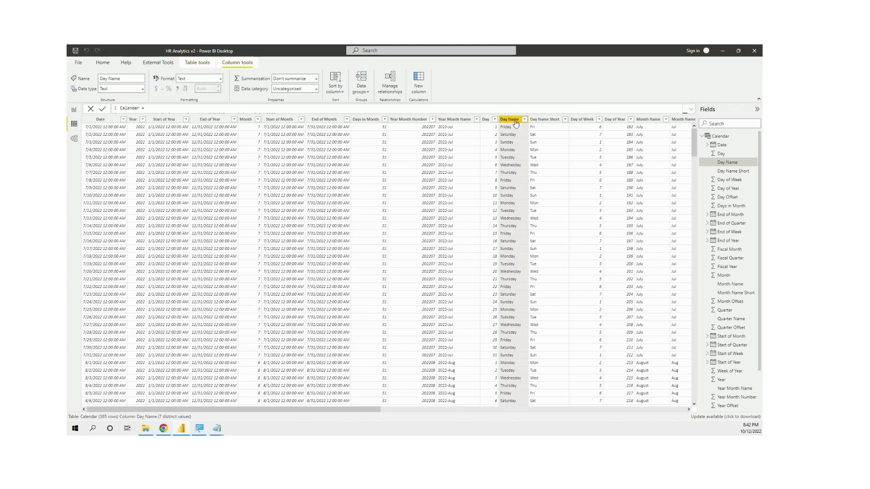
pyautogui.click(336, 87)
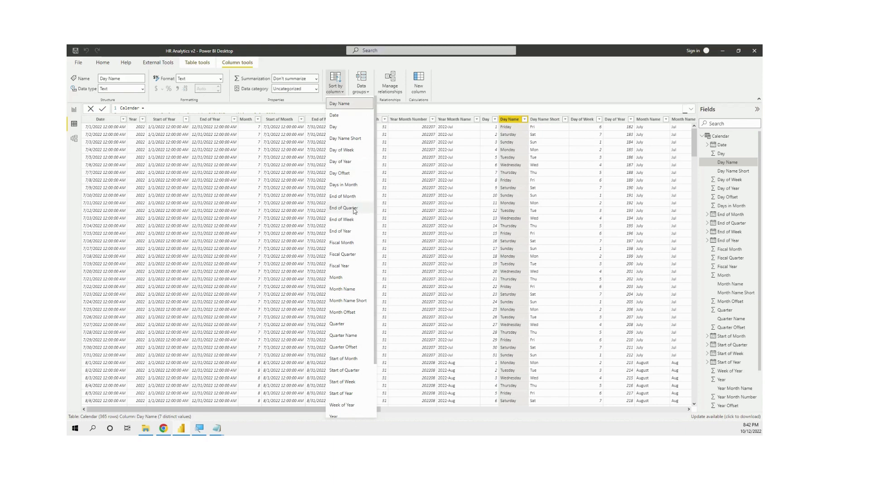
pyautogui.click(352, 151)
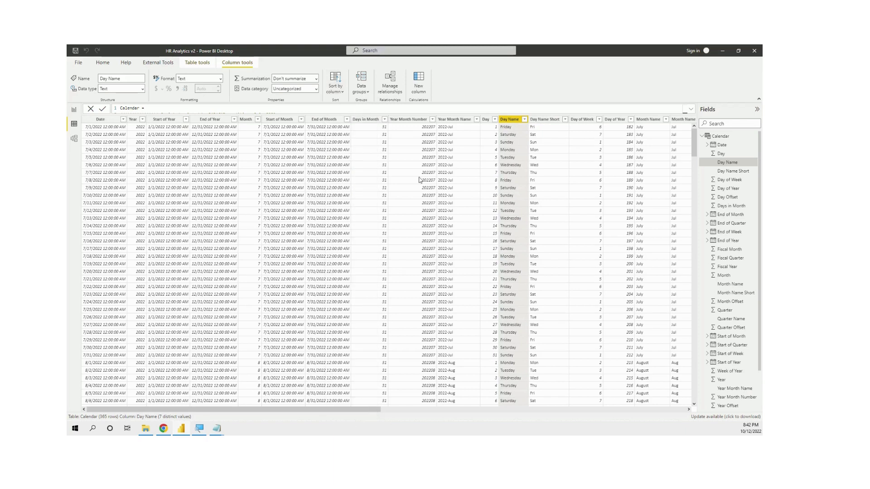
pyautogui.click(74, 110)
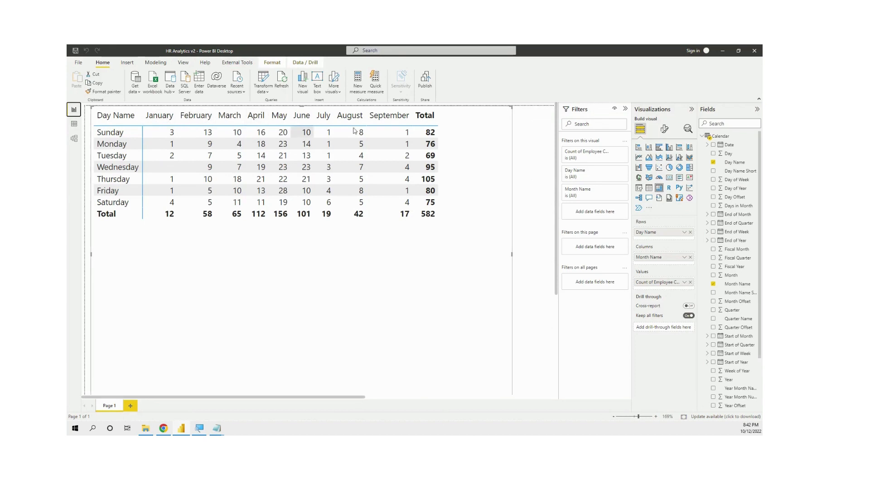
# - Apply default lowest-to-highest data bars to the Count of Employee Code values
pyautogui.click(684, 282)
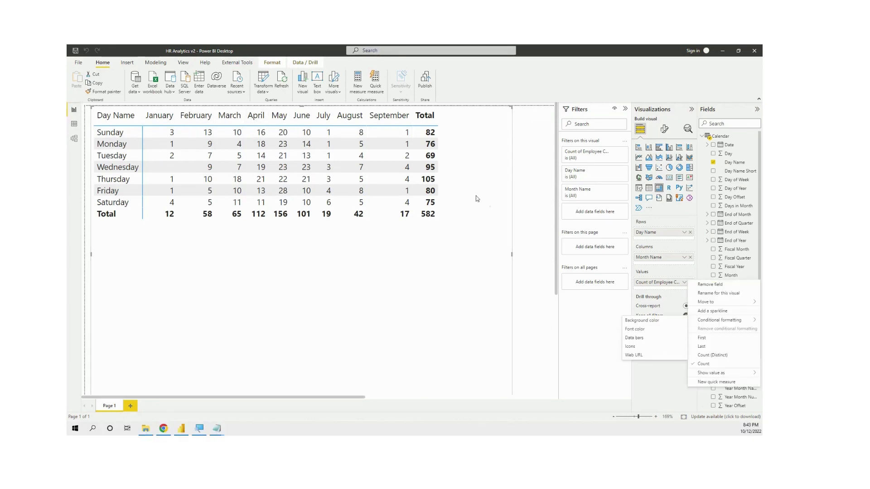
pyautogui.click(646, 375)
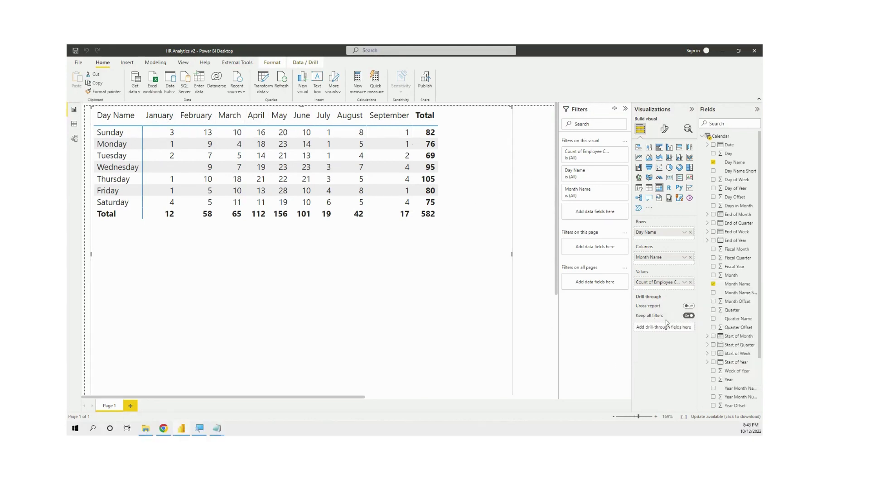
pyautogui.click(684, 282)
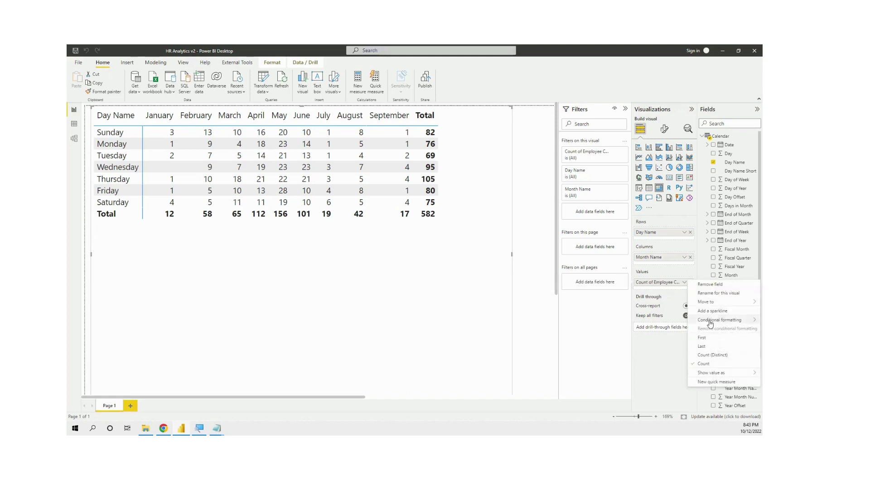
pyautogui.moveTo(713, 321)
pyautogui.press('Escape')
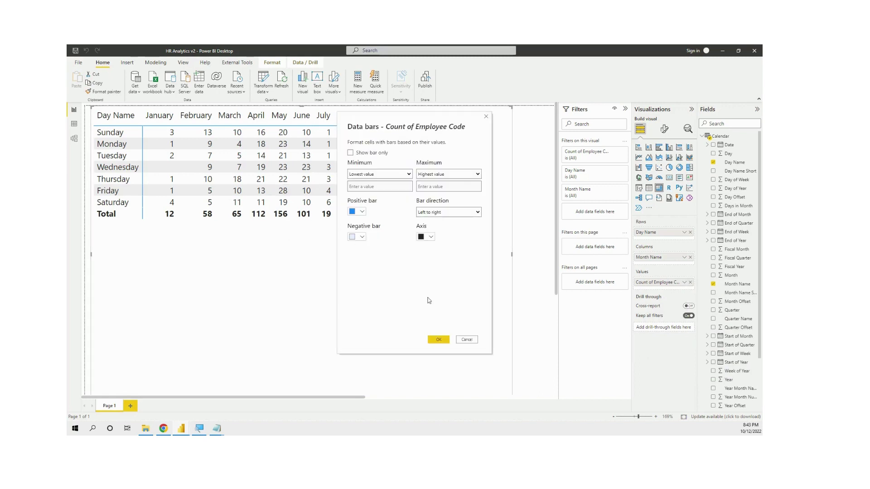
pyautogui.click(438, 339)
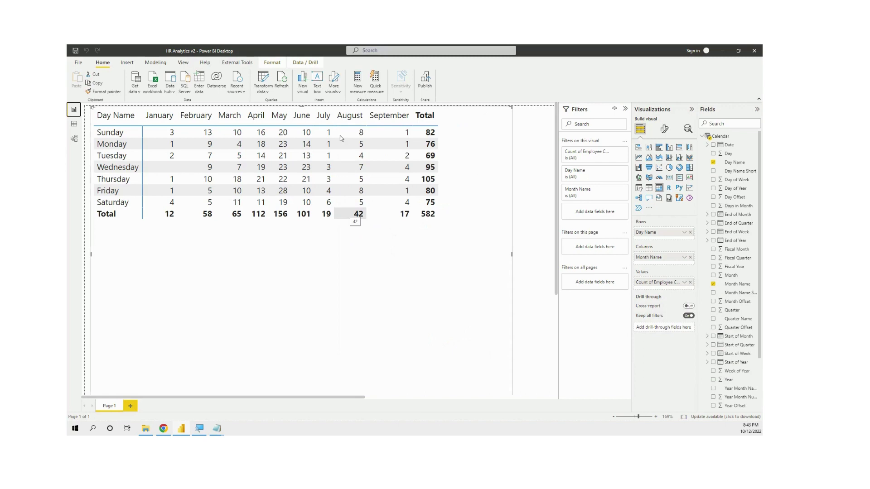